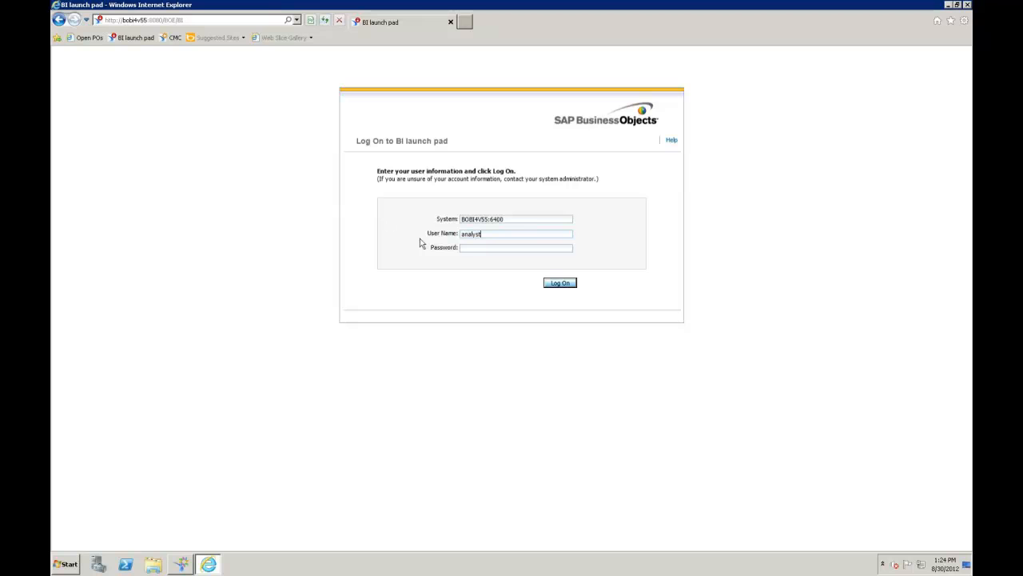
Log on and open Financial Ad hoc Report - Trial Balance from the PS Semicon Financials folder for modification.
click(558, 283)
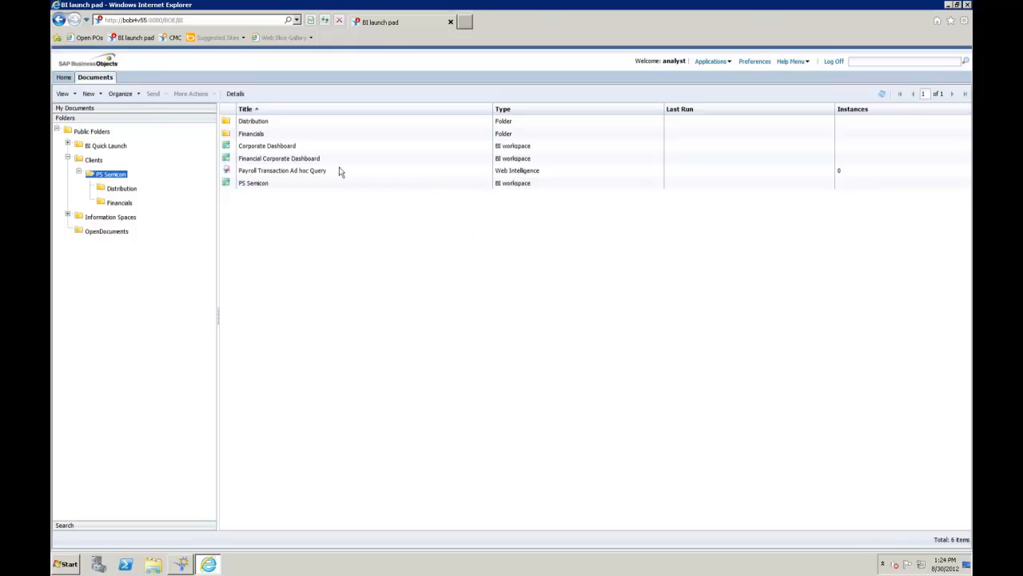
double_click(264, 134)
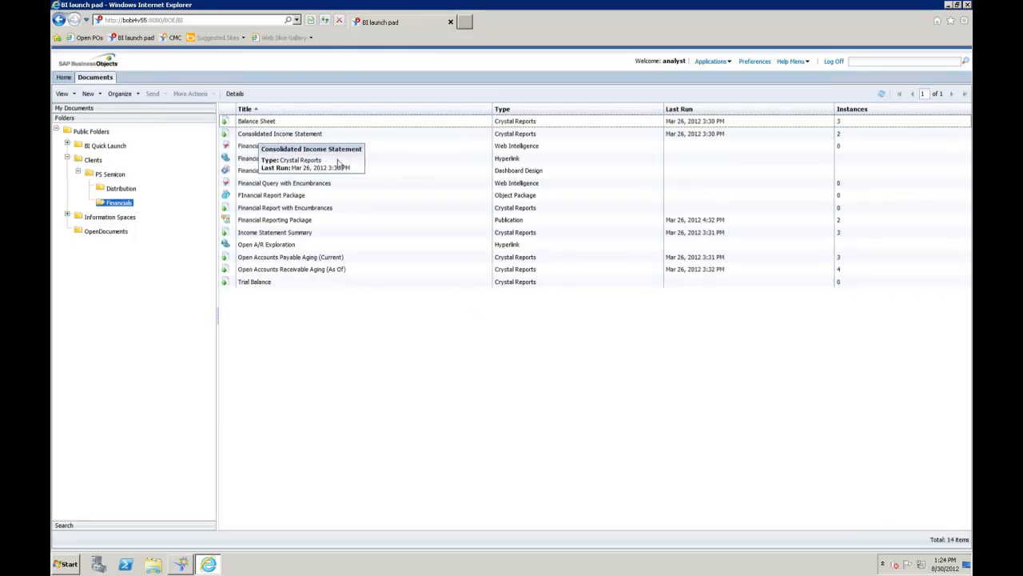
click(303, 147)
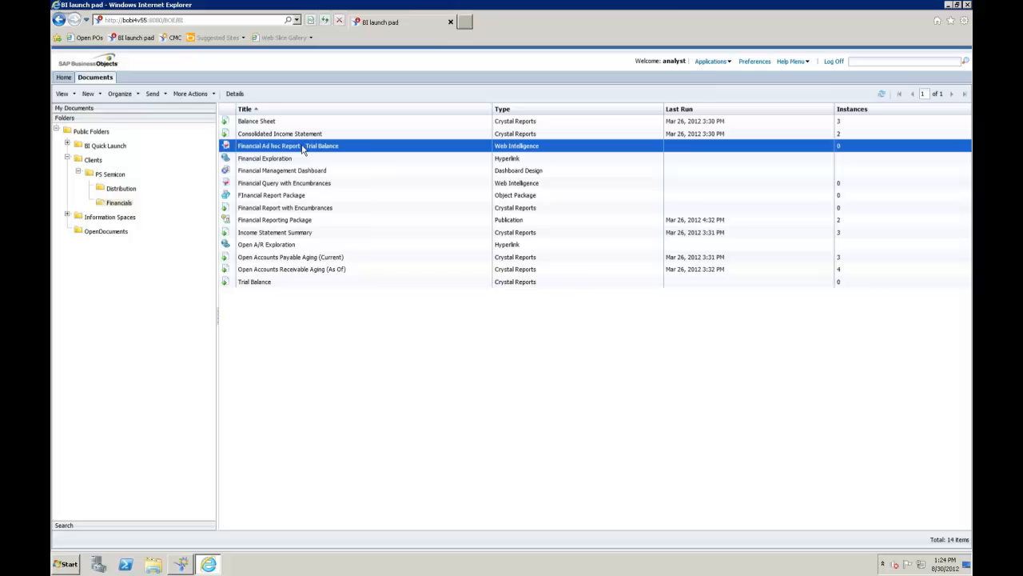
right_click(304, 150)
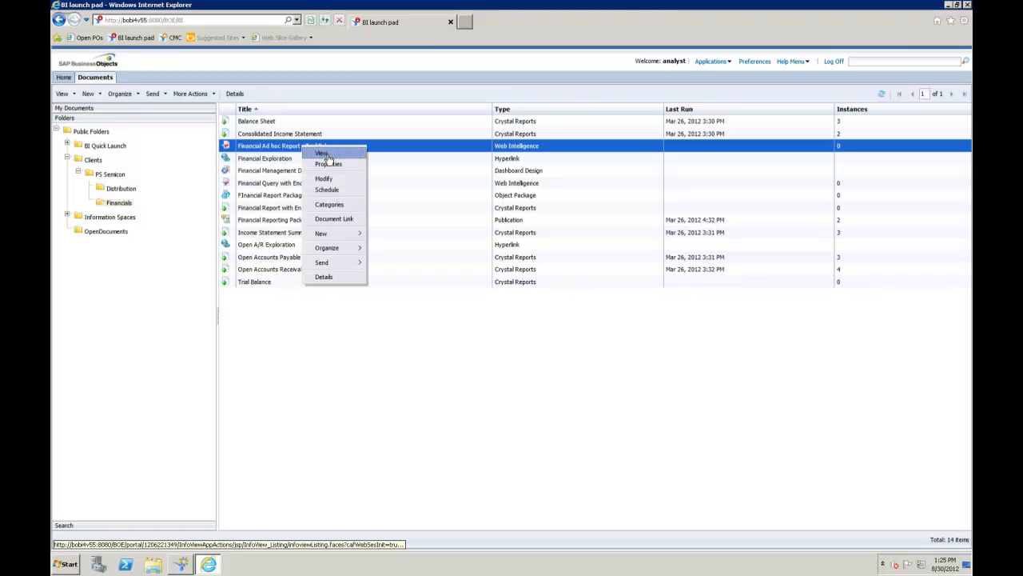
click(333, 179)
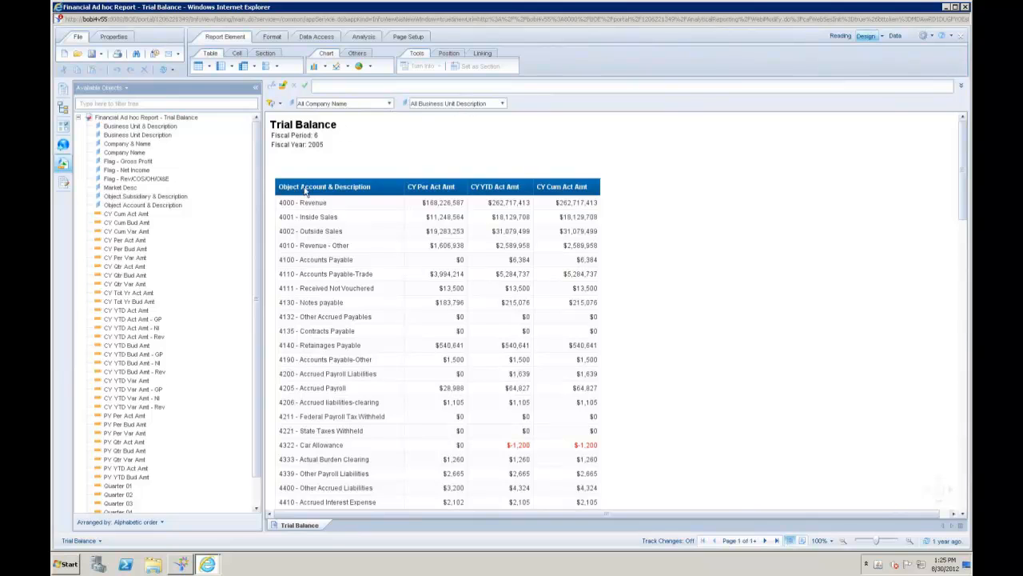
Filter the Trial Balance report by company name to PS Semicon.
click(390, 104)
drag(389, 128, 389, 174)
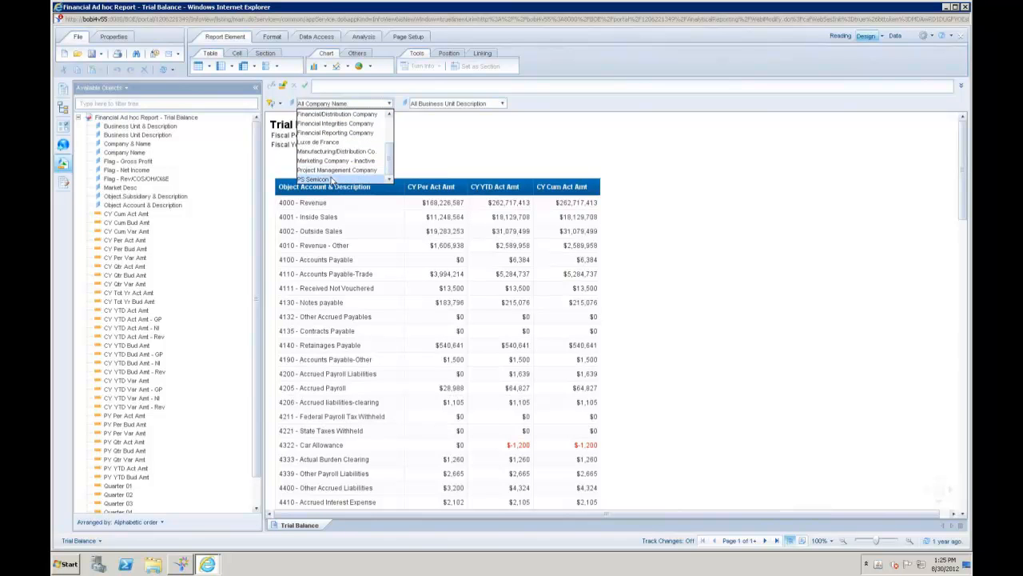
click(326, 176)
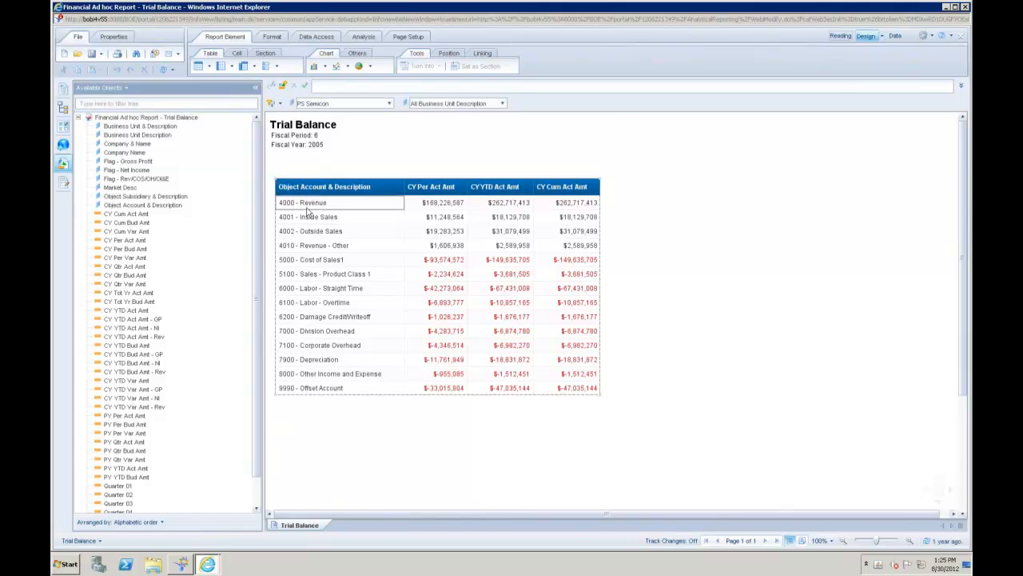
Replace the table's four columns with Business Unit Description, CY YTD Act Amt, CY YTD Bud Amt and CY YTD Var Amt.
click(138, 135)
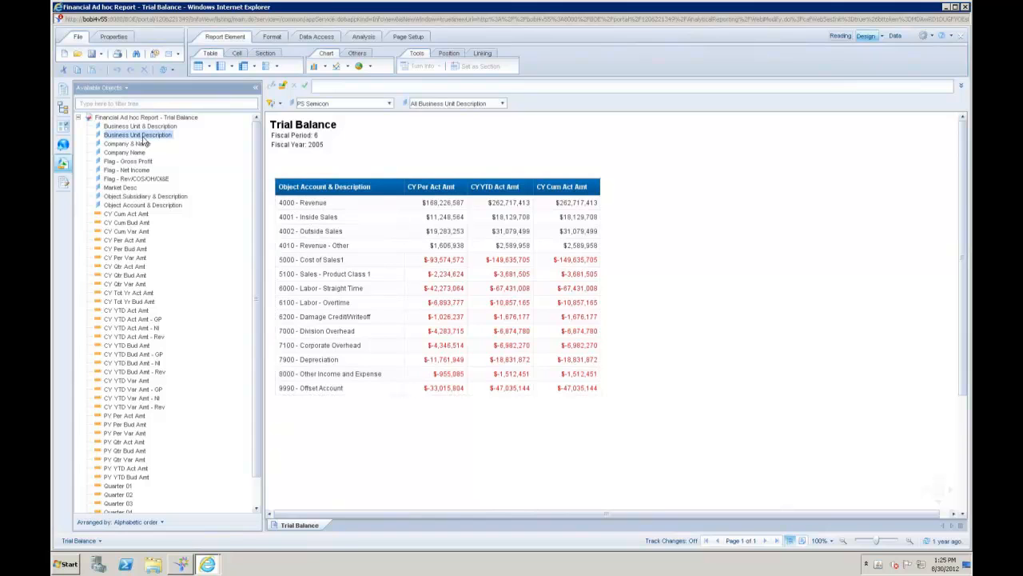
drag(119, 136, 303, 202)
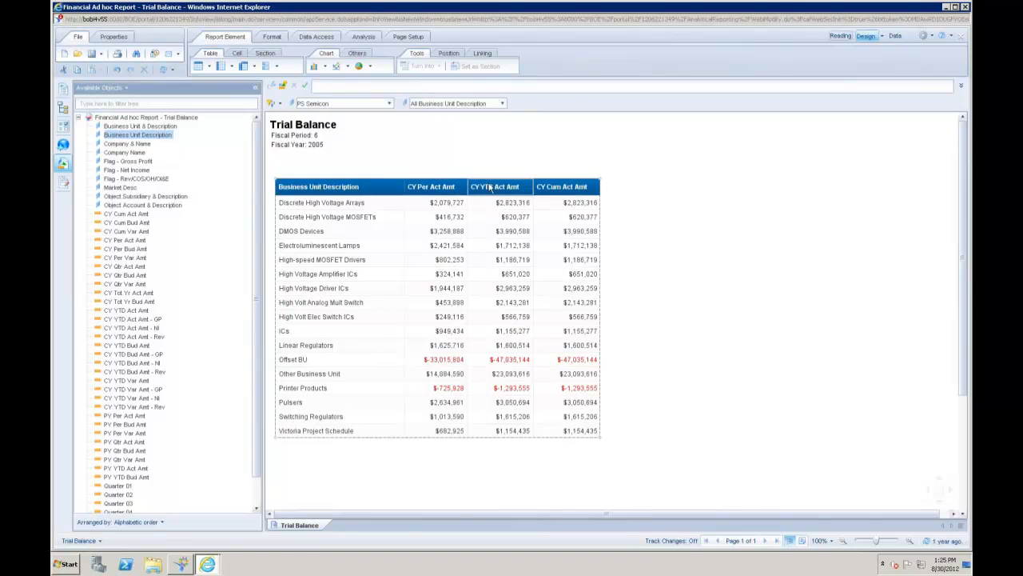
drag(136, 313, 432, 204)
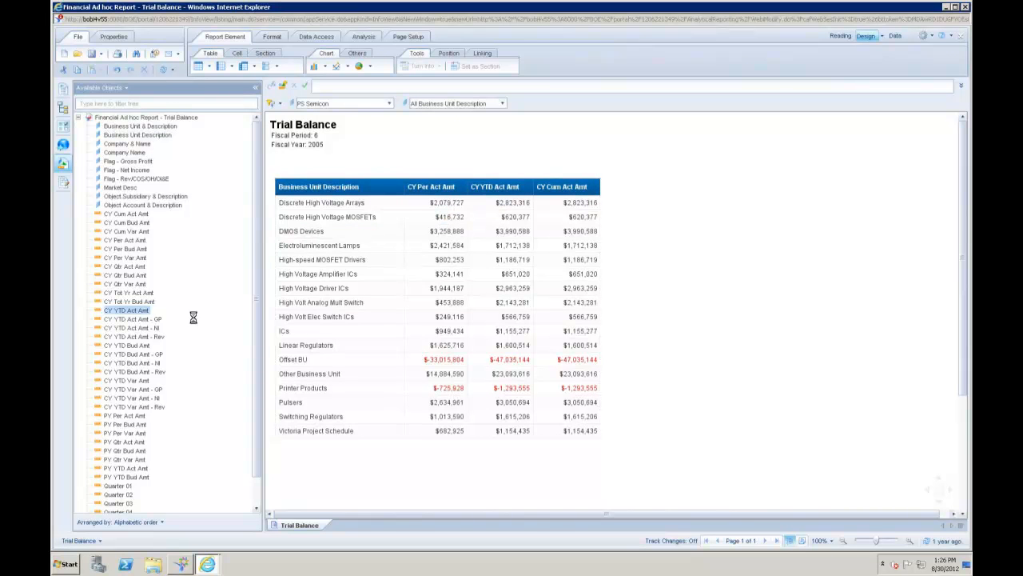
click(132, 346)
drag(268, 340, 496, 209)
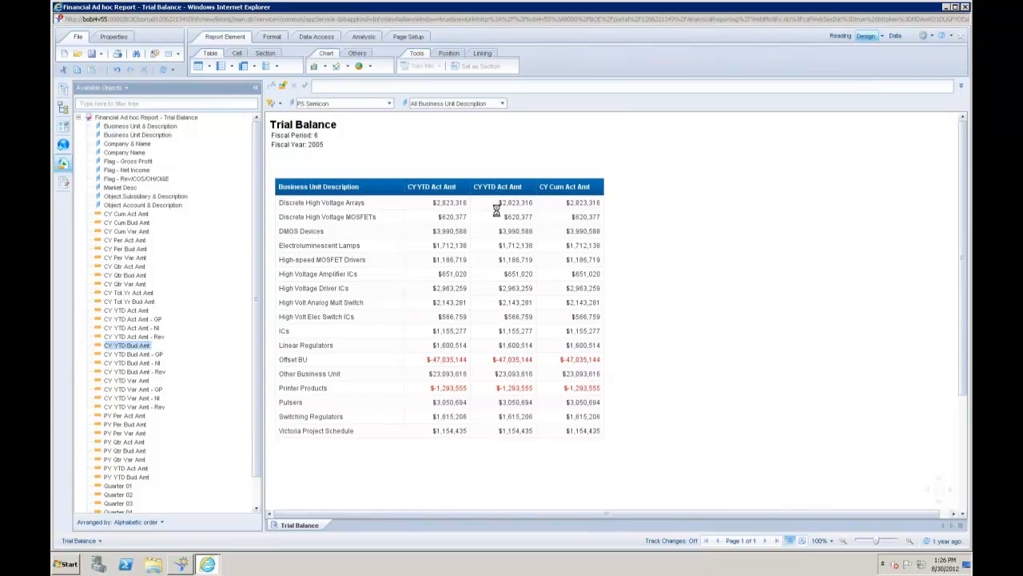
click(126, 382)
drag(126, 386, 563, 200)
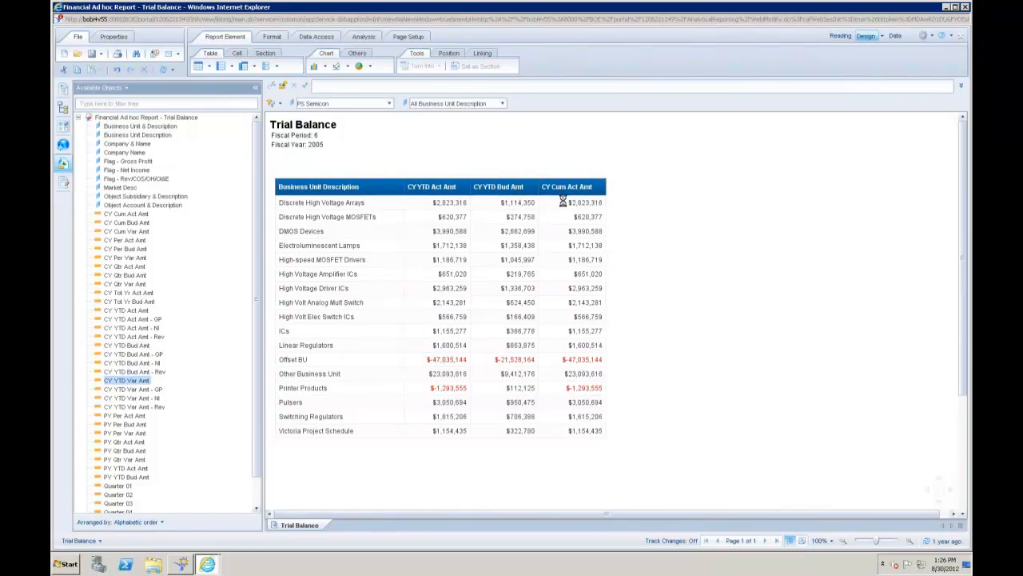
Add a sum to each of the CY YTD Act Amt, CY YTD Bud Amt and CY YTD Var Amt columns.
click(436, 202)
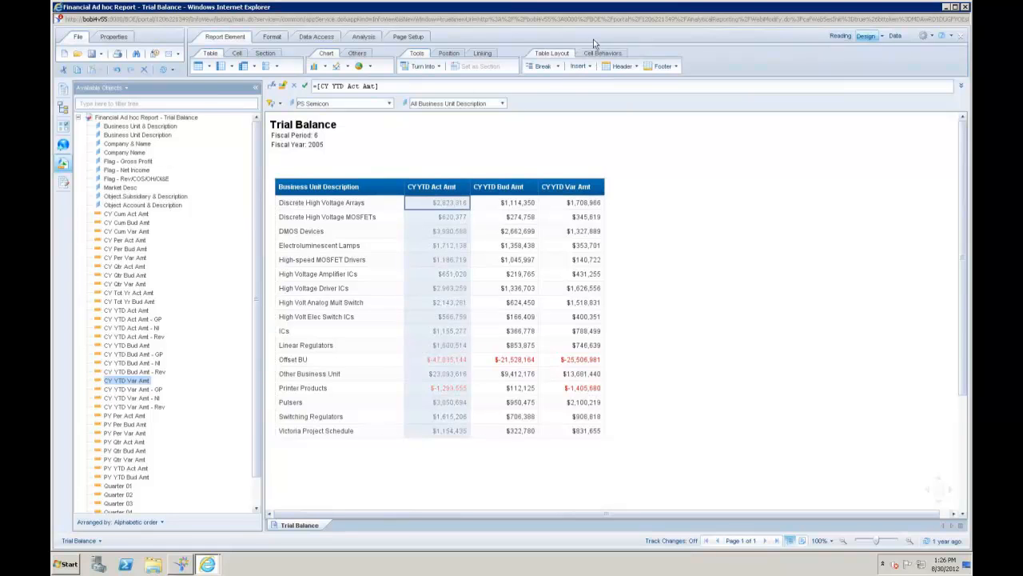
click(366, 37)
click(565, 66)
click(499, 203)
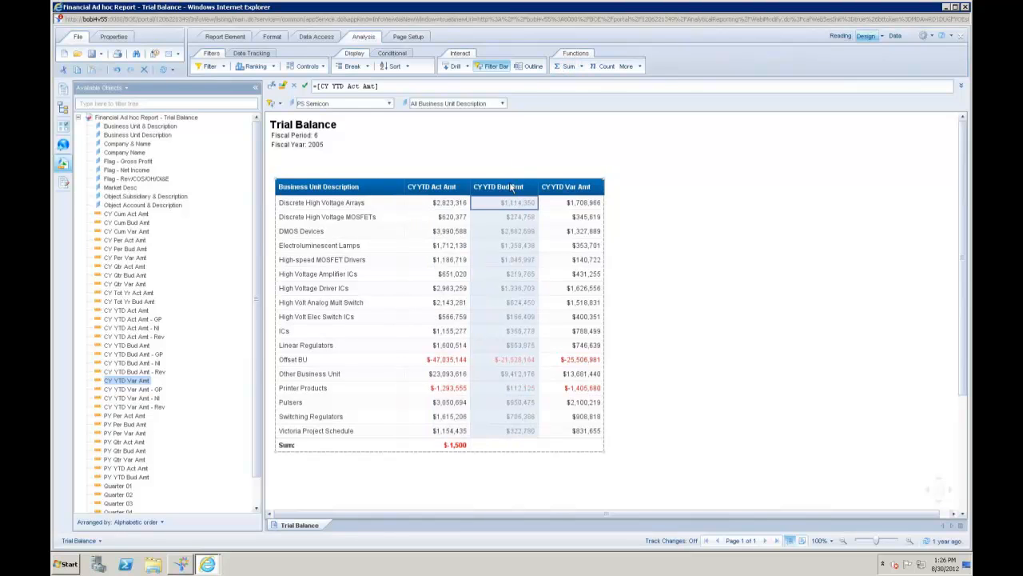
click(564, 65)
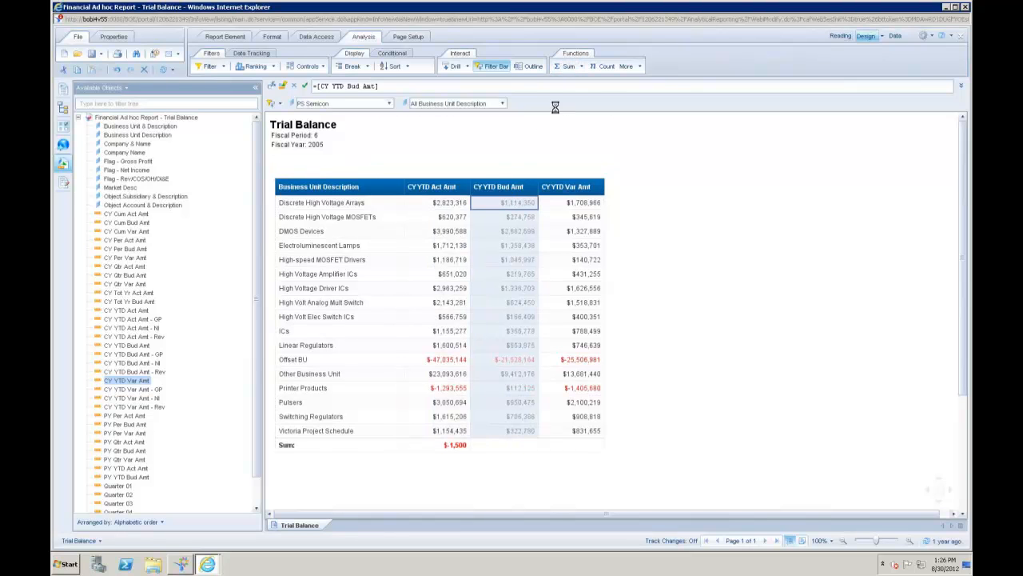
click(563, 203)
click(564, 66)
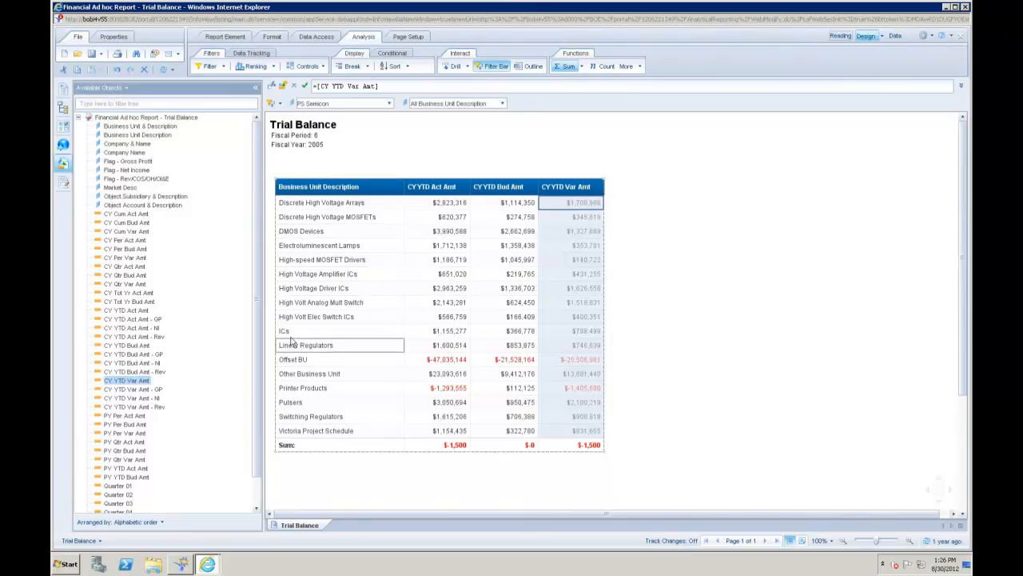
Add Market Desc as the table's first column and set it as the report's section.
click(113, 189)
drag(111, 194, 283, 205)
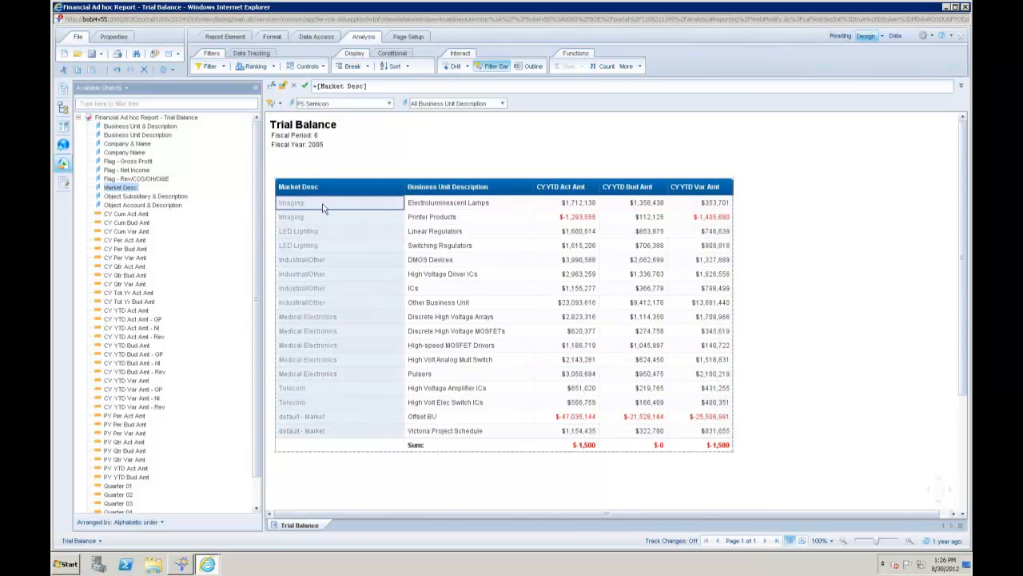
right_click(323, 207)
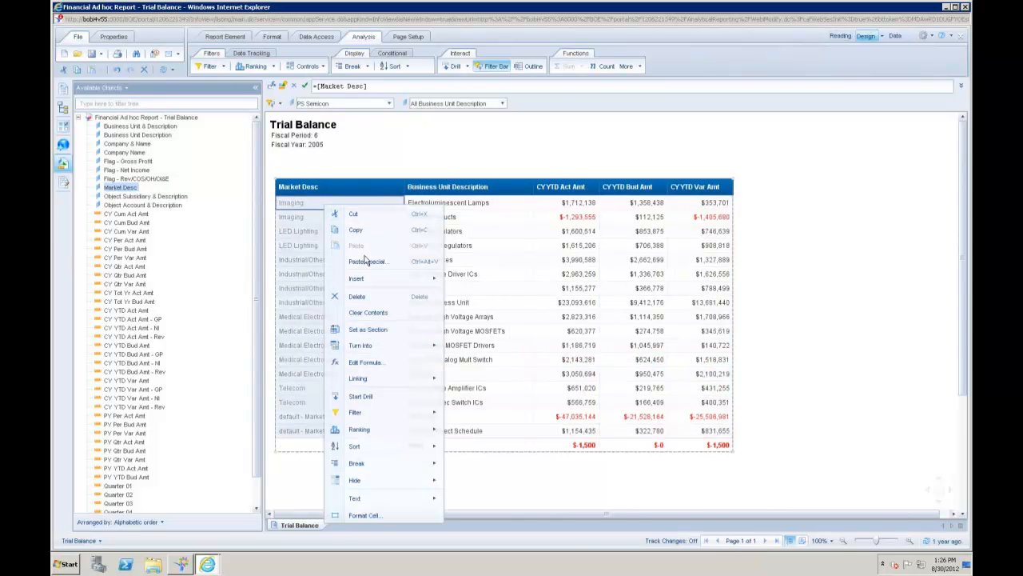
click(367, 330)
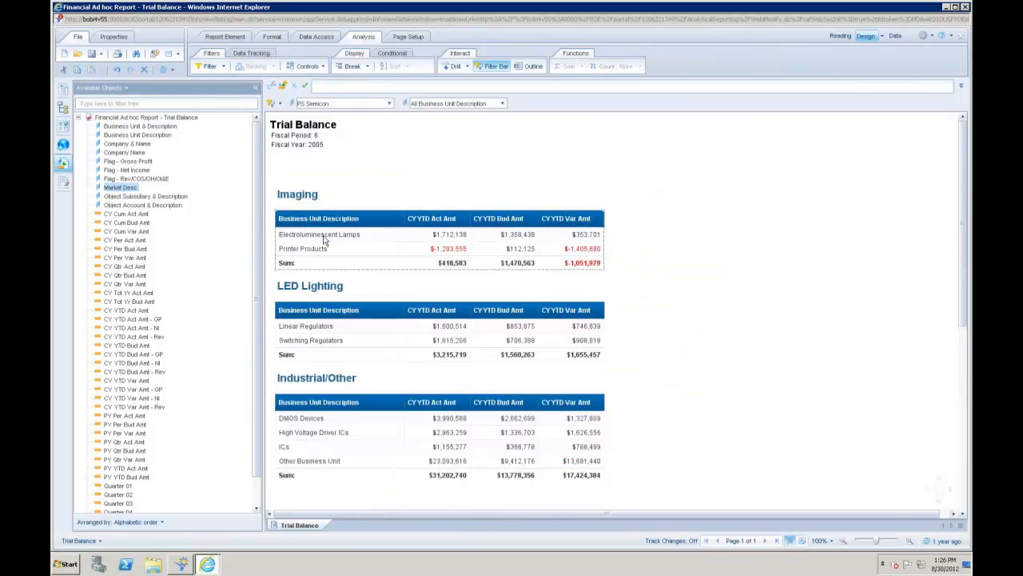
scroll(432, 381, down, 1)
scroll(431, 382, down, 3)
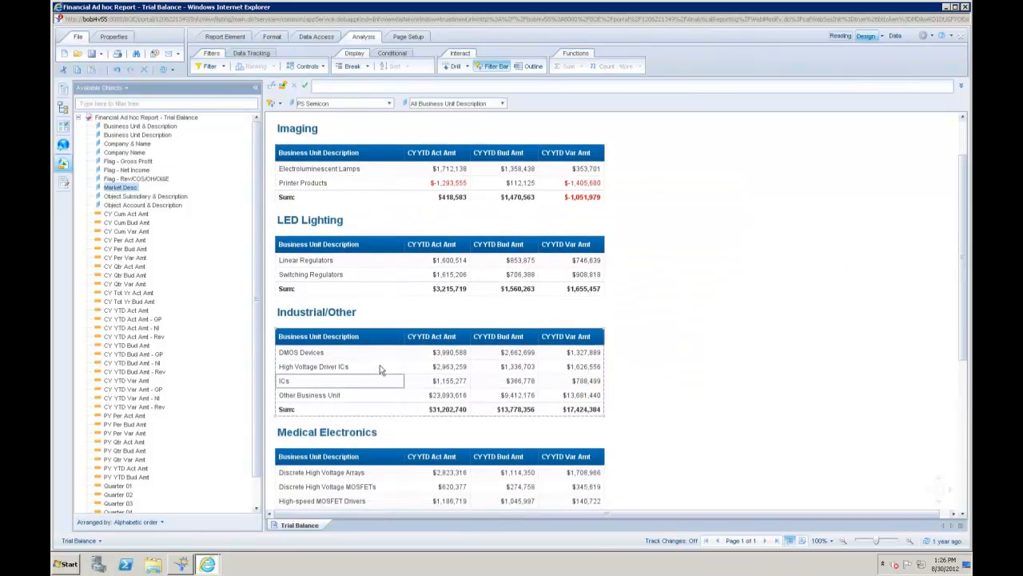
Duplicate the Trial Balance report within the document and close the document without saving the modifications.
click(281, 328)
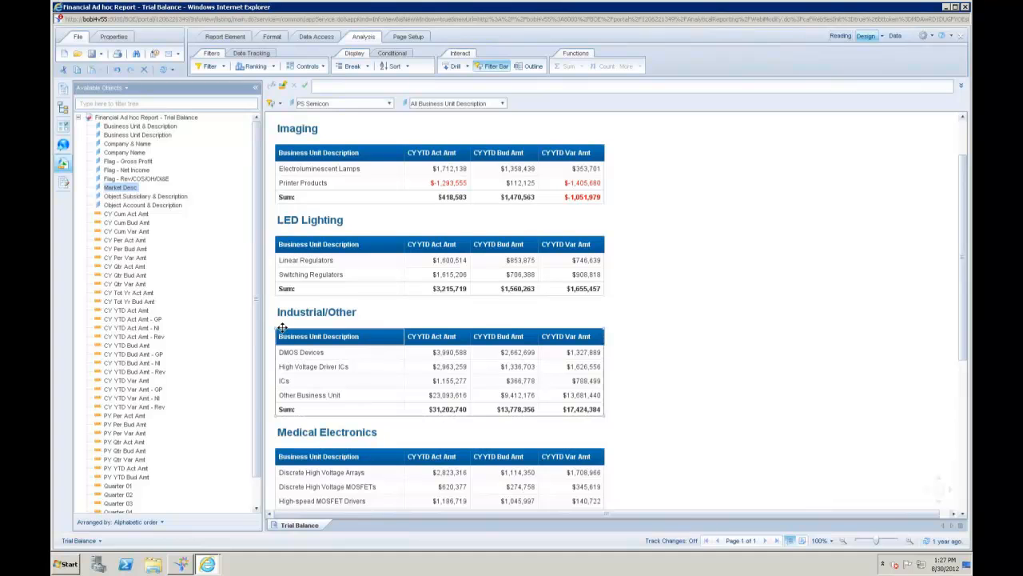
right_click(298, 527)
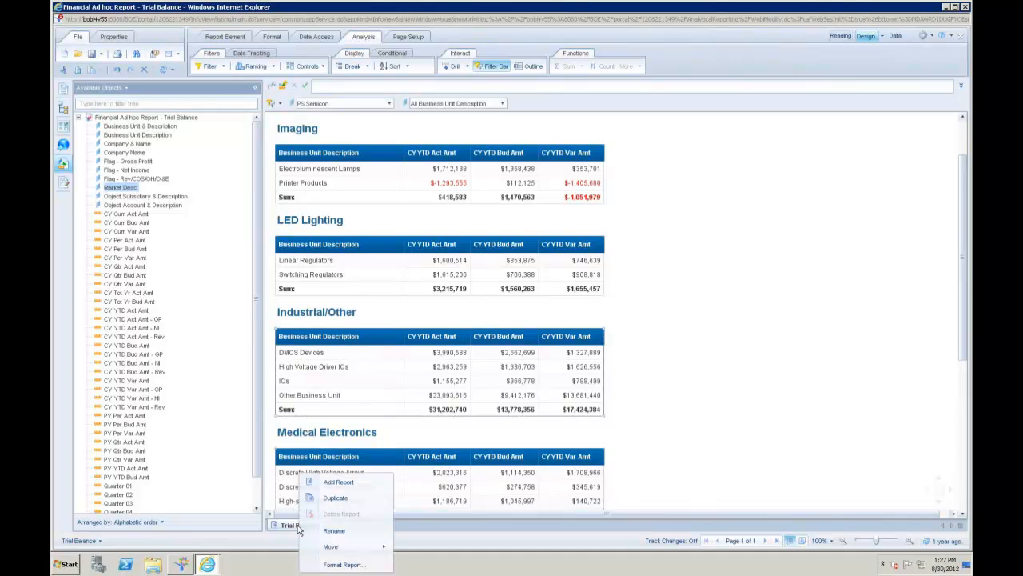
click(336, 498)
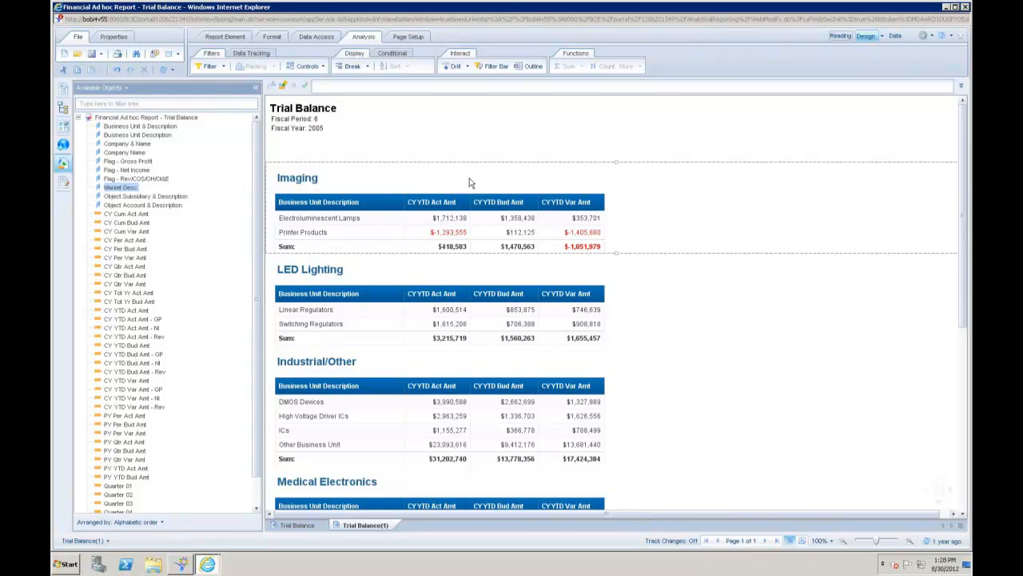
click(966, 7)
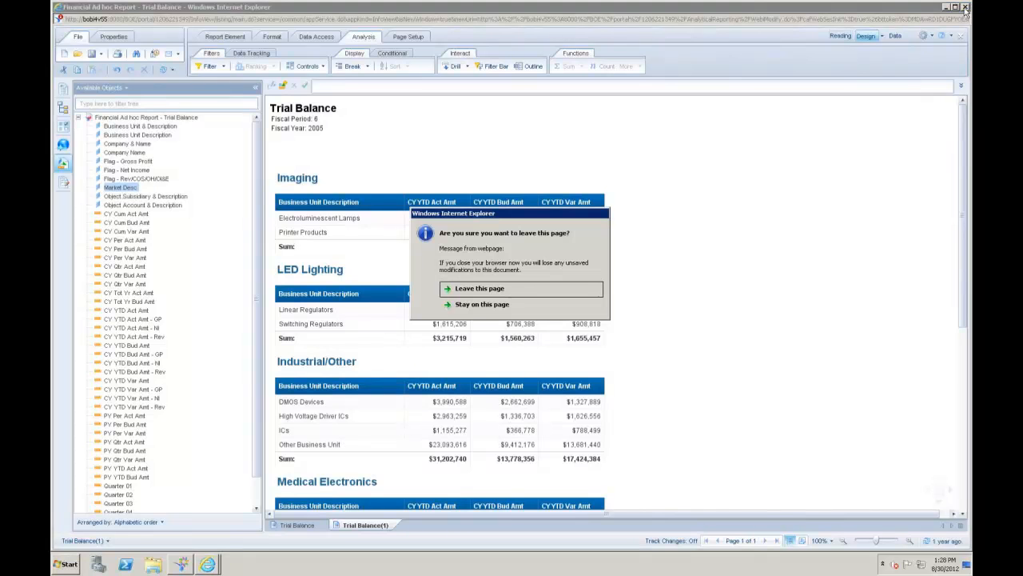
click(482, 288)
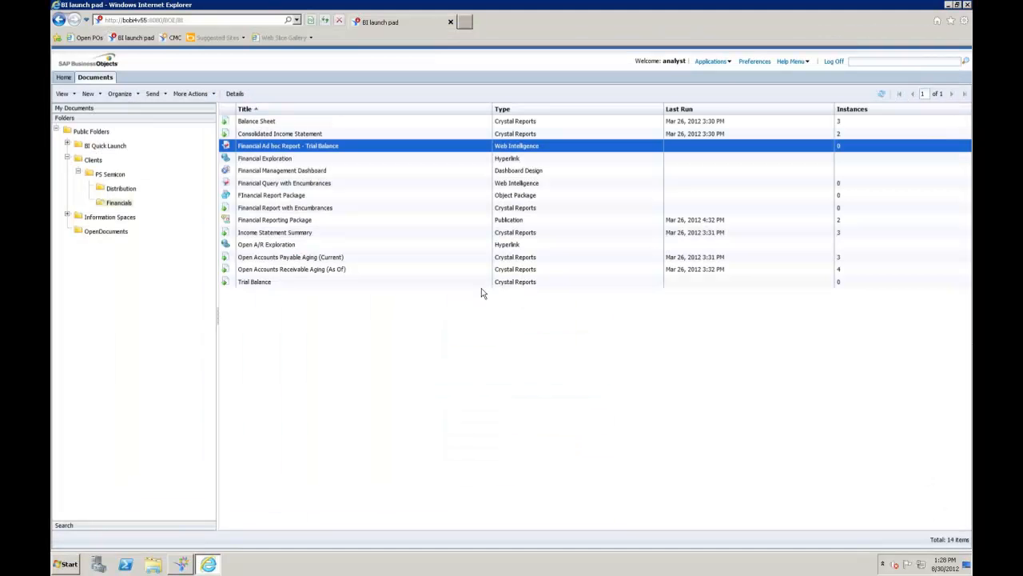
Create a new Web Intelligence document with the Distribution - Procurement Detail universe as its data source.
click(711, 61)
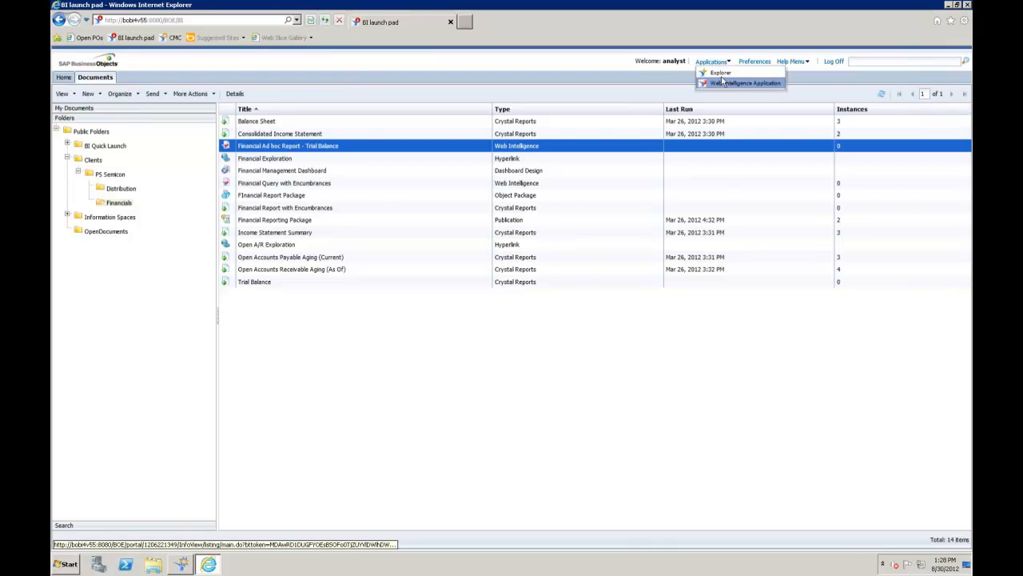
click(723, 84)
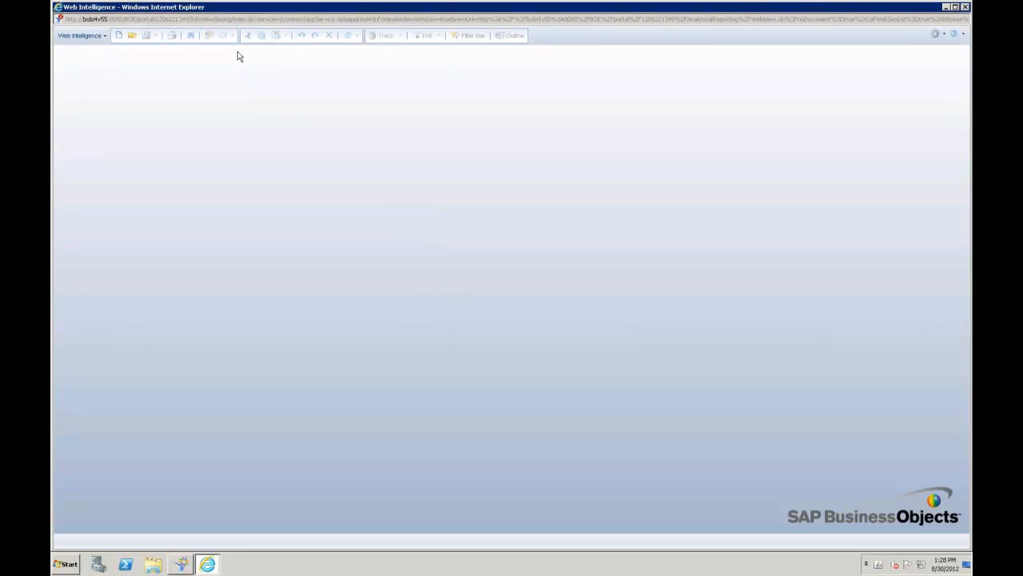
click(120, 37)
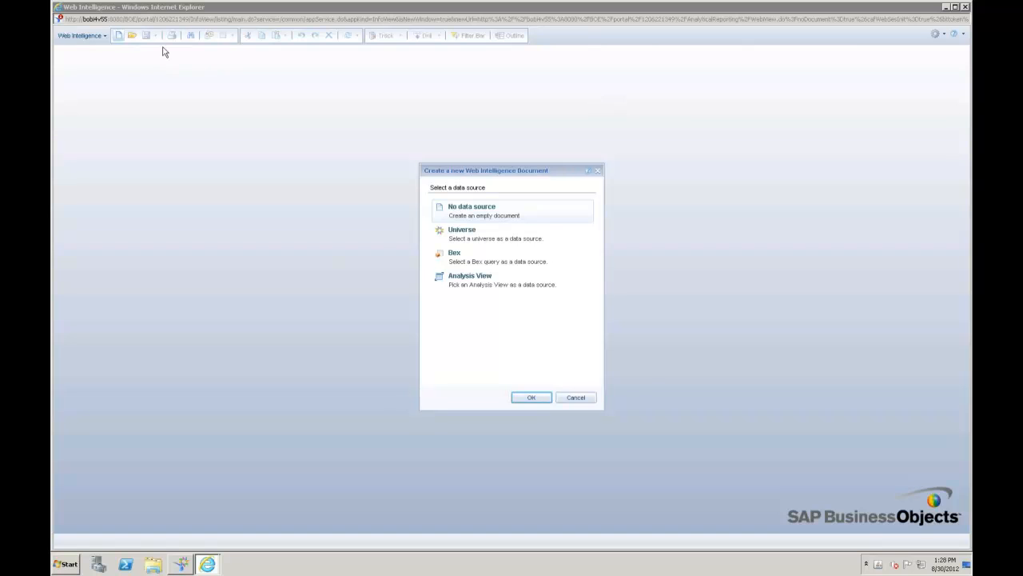
click(468, 240)
click(531, 397)
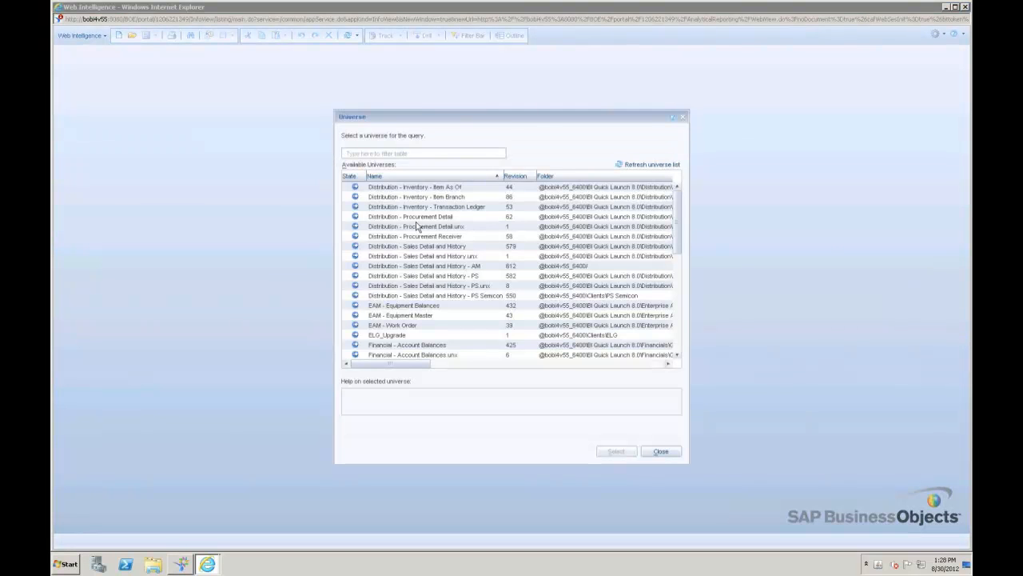
click(411, 219)
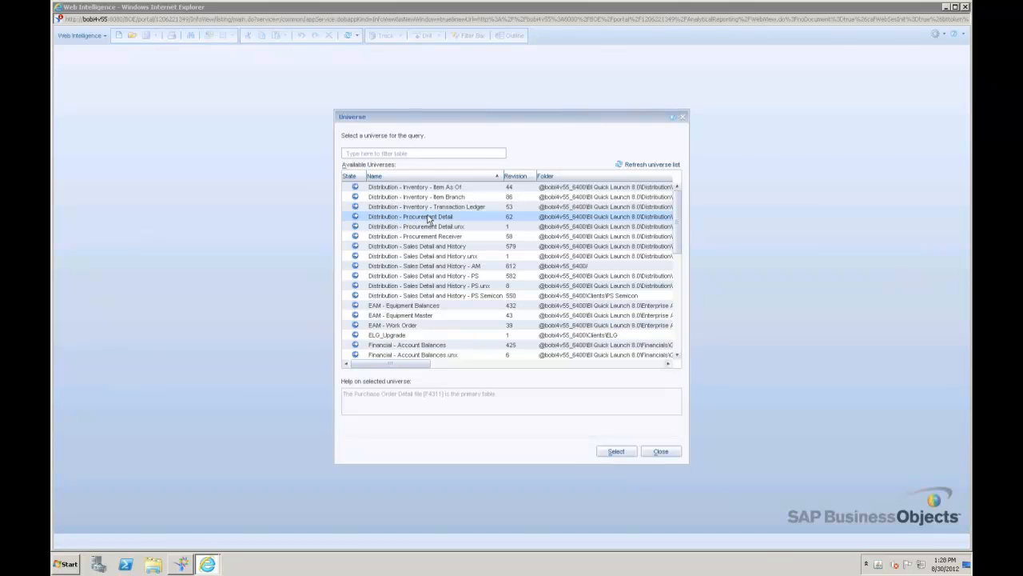
click(617, 451)
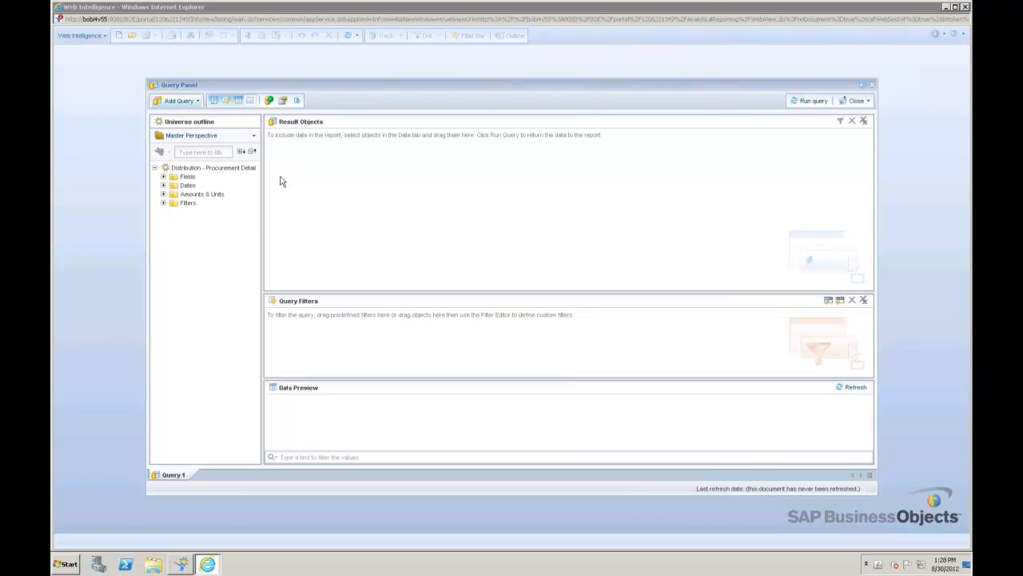
Add Branch/Plant & Description, Company & Name, and Item Number 2nd & Description from the General fields to the query's result objects.
click(164, 176)
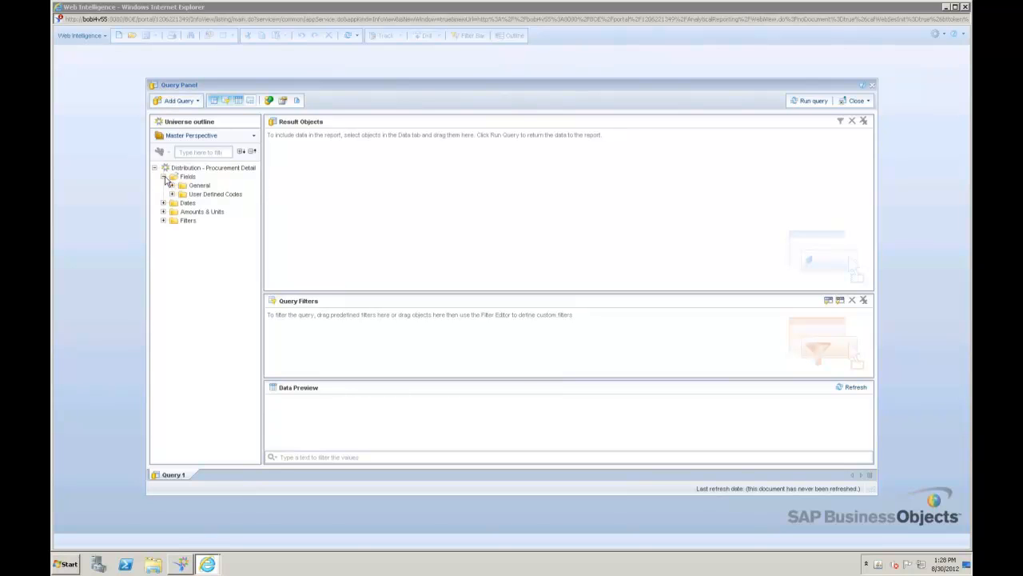
click(173, 185)
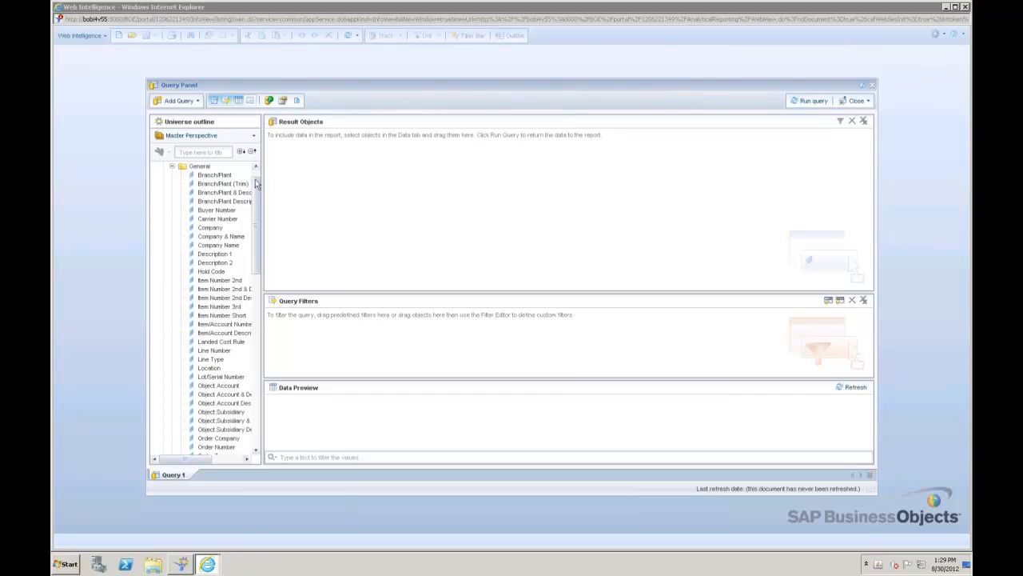
drag(262, 197, 354, 196)
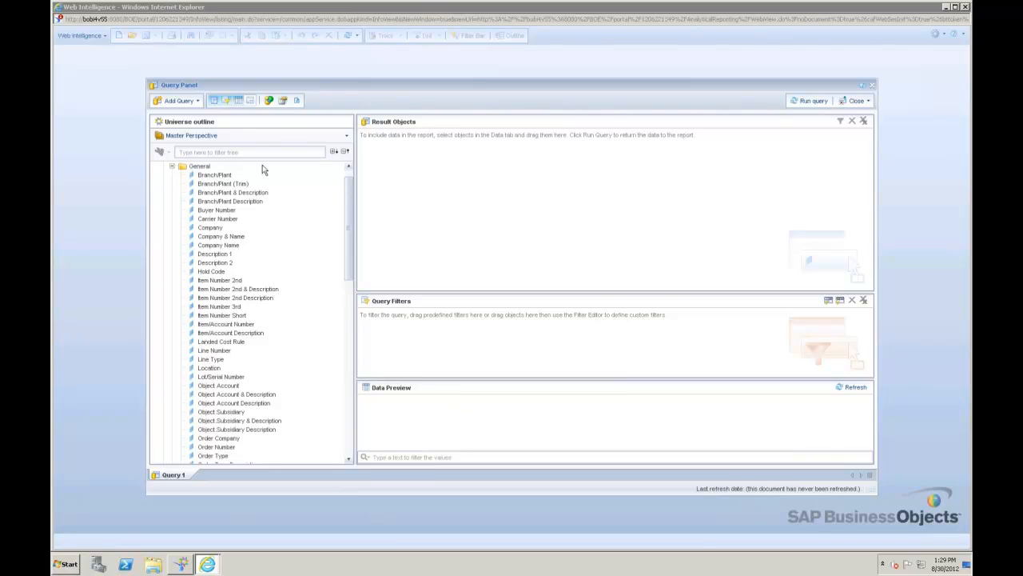
click(224, 196)
drag(214, 197, 397, 174)
drag(230, 236, 457, 216)
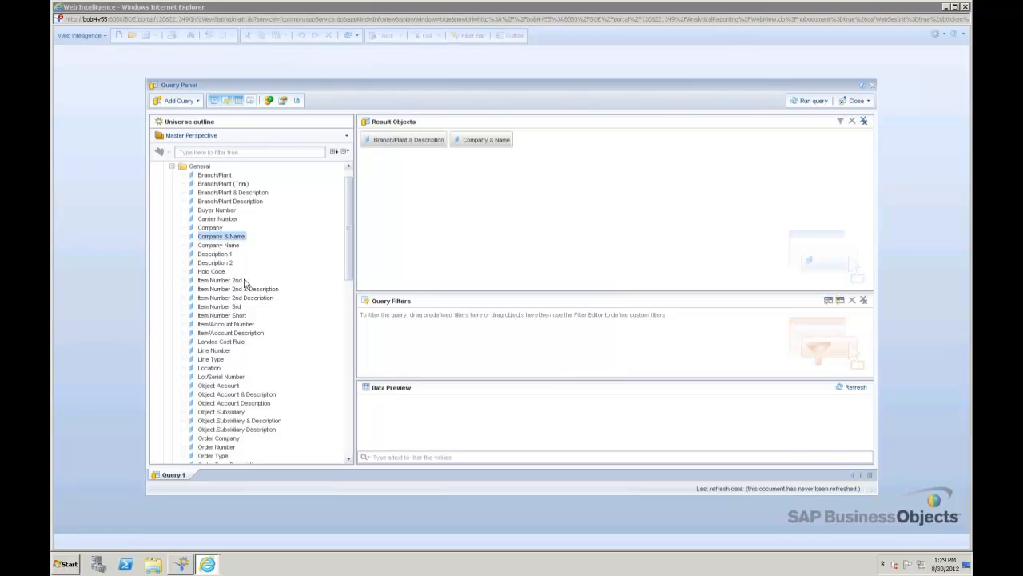
drag(237, 290, 464, 221)
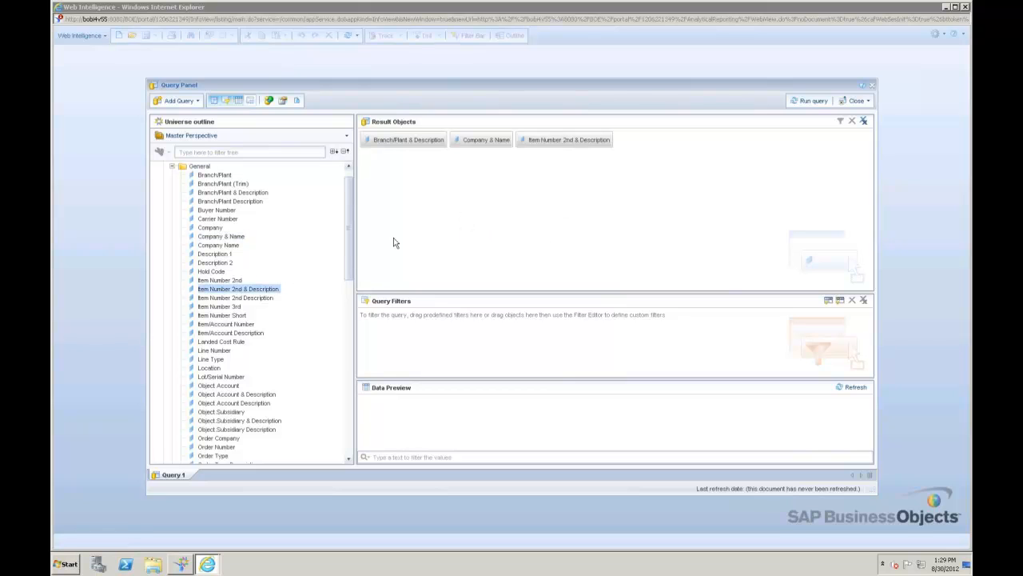
Add the Order Number and Supplier Address Name fields to the query's result objects.
scroll(352, 254, down, 3)
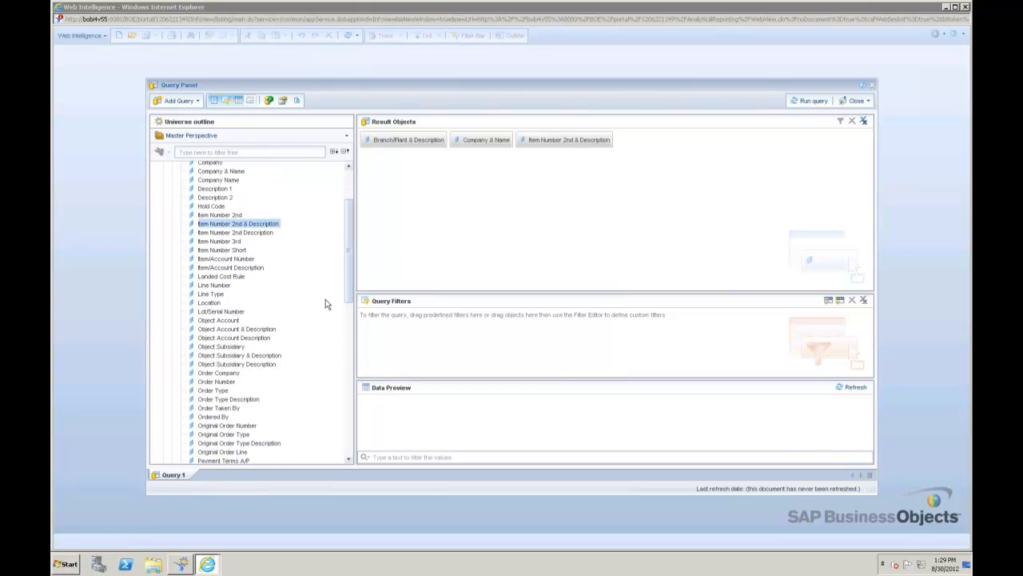
double_click(224, 382)
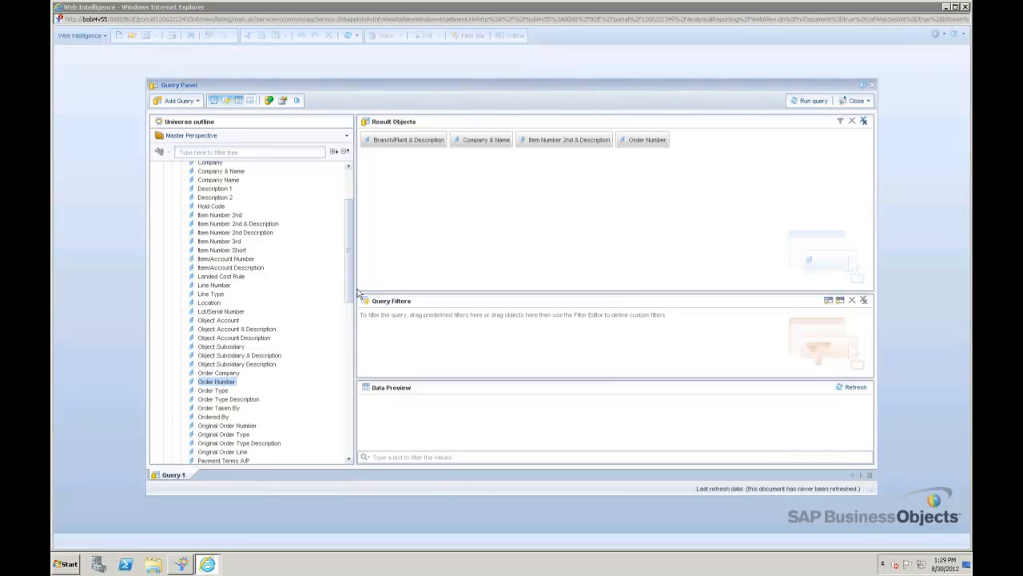
scroll(347, 310, down, 5)
drag(347, 311, 339, 402)
double_click(238, 399)
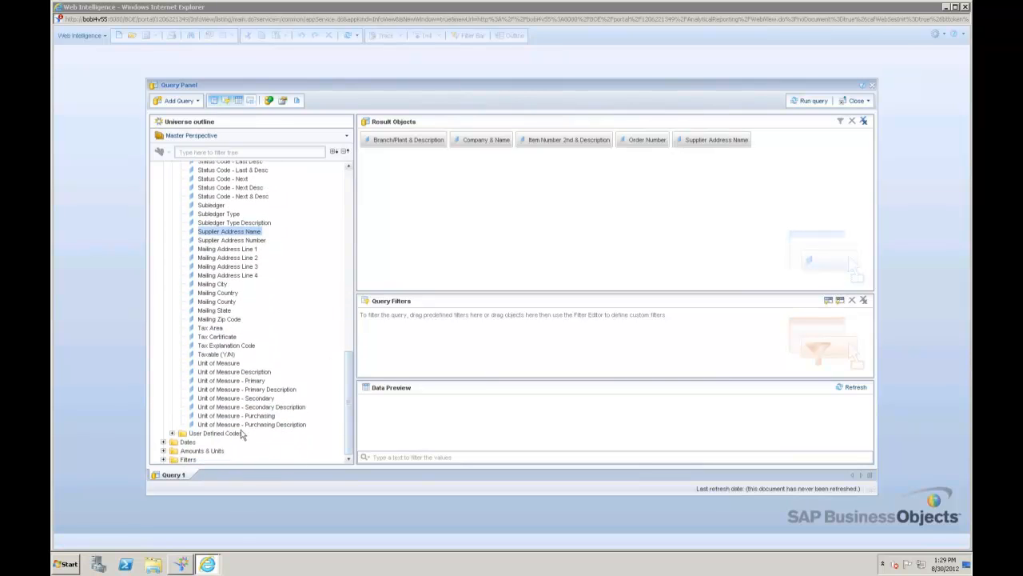
Add the Order Date object from the Dates class to the query's result objects.
click(163, 441)
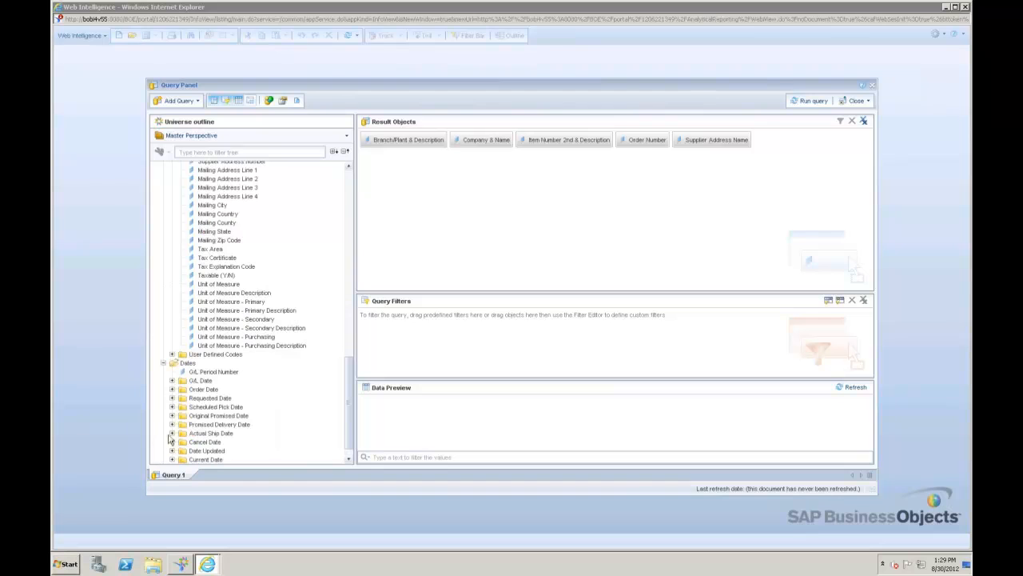
click(172, 390)
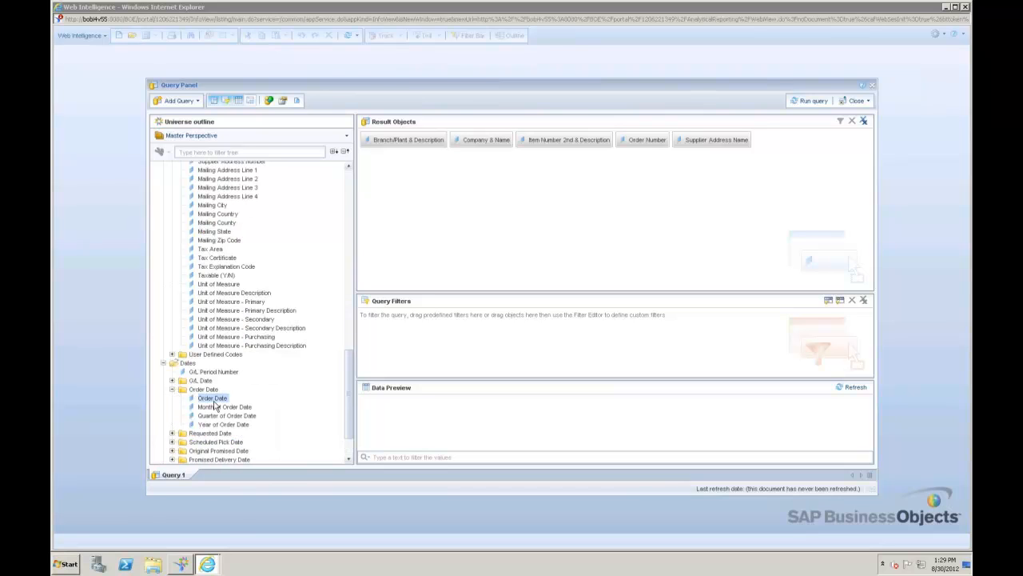
double_click(211, 398)
click(172, 389)
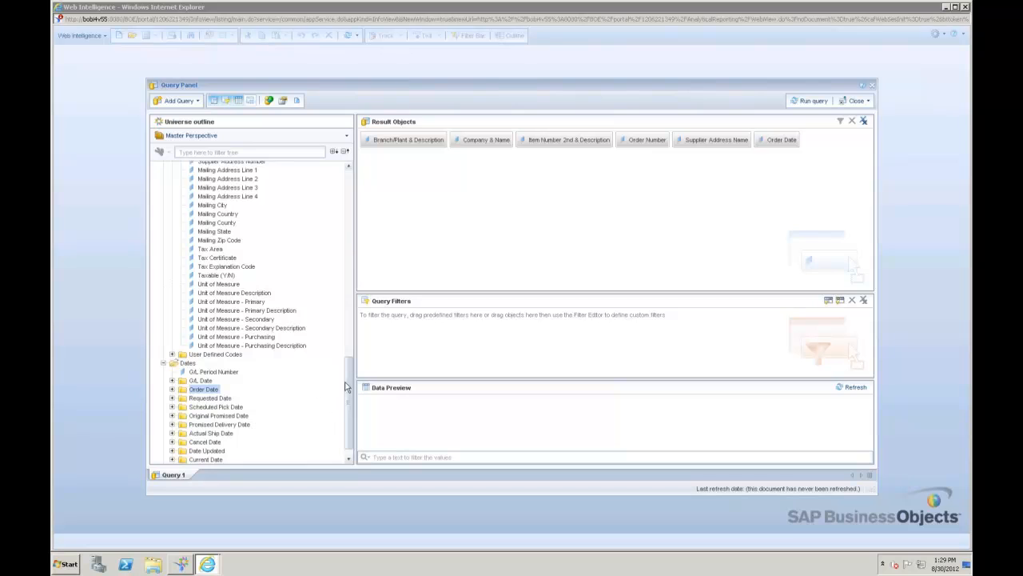
Add the Amt Open and Quantity Open measures from Amounts & Units to the query's result objects.
scroll(346, 387, down, 2)
click(163, 450)
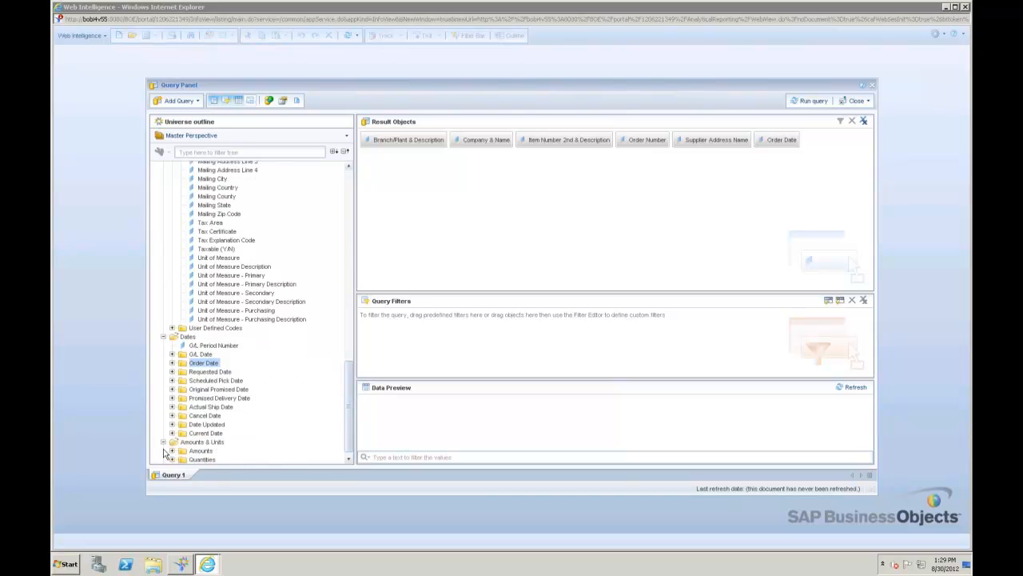
click(171, 451)
double_click(220, 373)
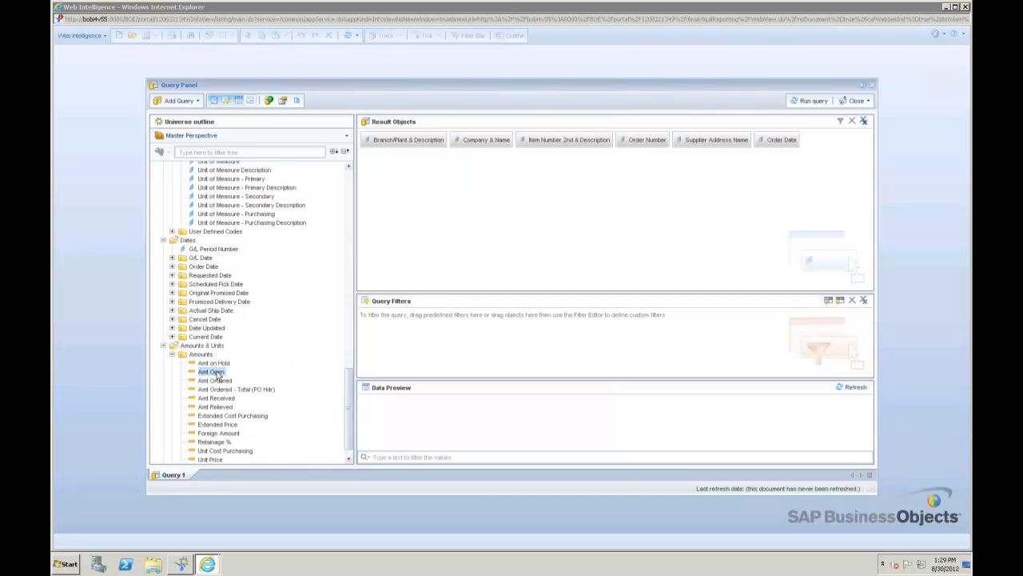
click(172, 354)
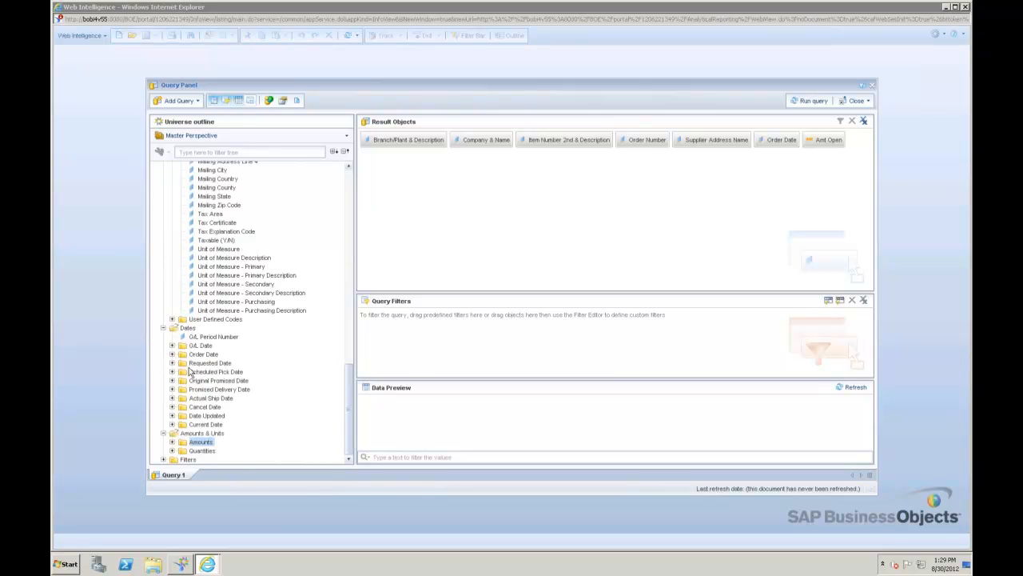
click(171, 451)
double_click(219, 425)
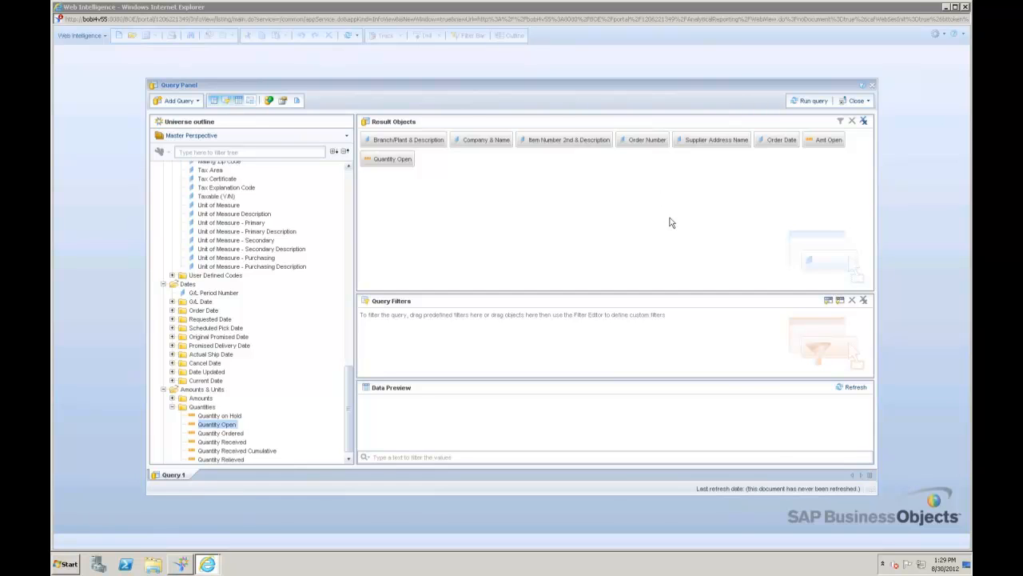
Filter the query to Amt Open Not Equal to 0 and run it.
click(828, 143)
drag(825, 144, 441, 334)
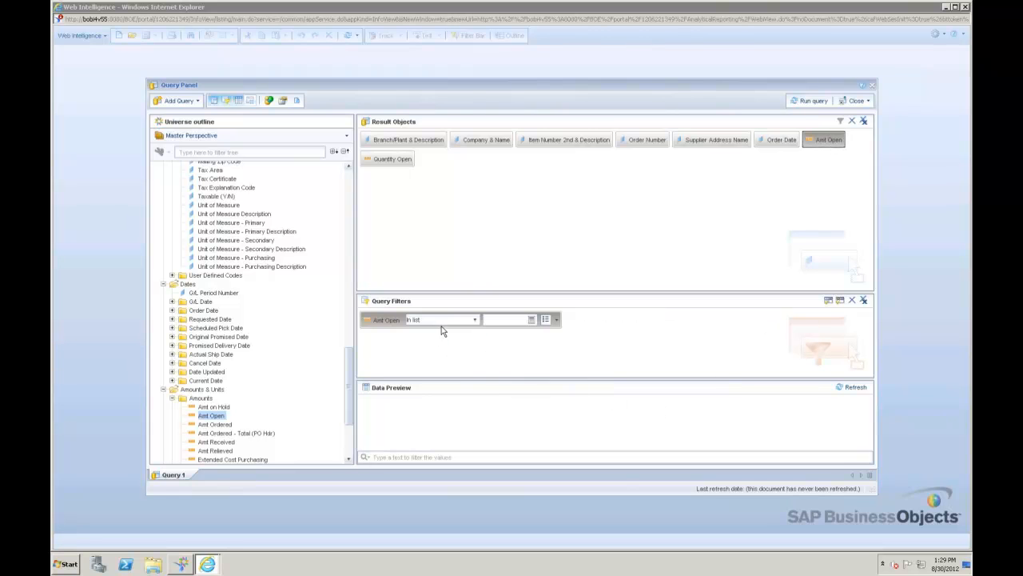
click(474, 320)
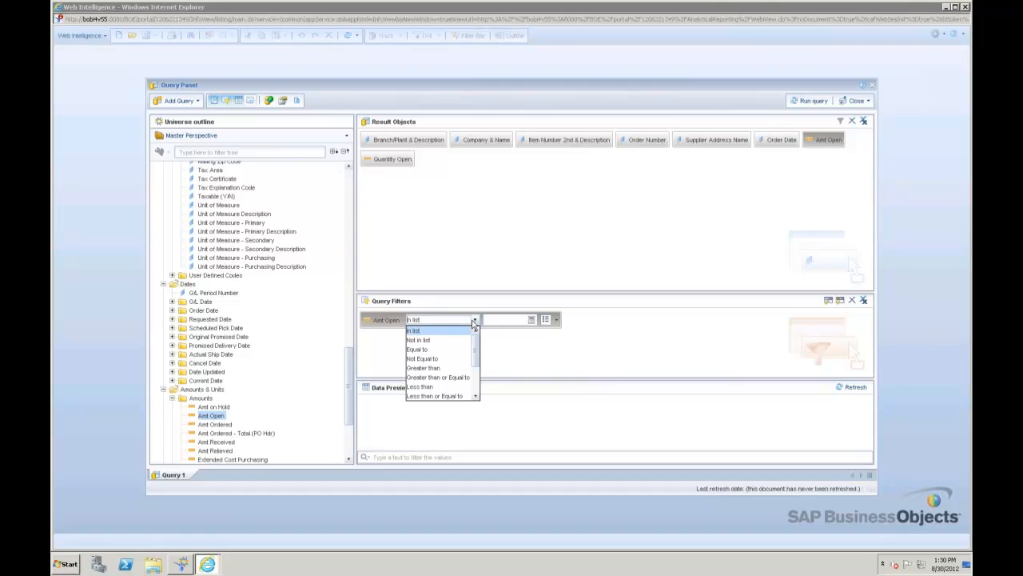
click(436, 357)
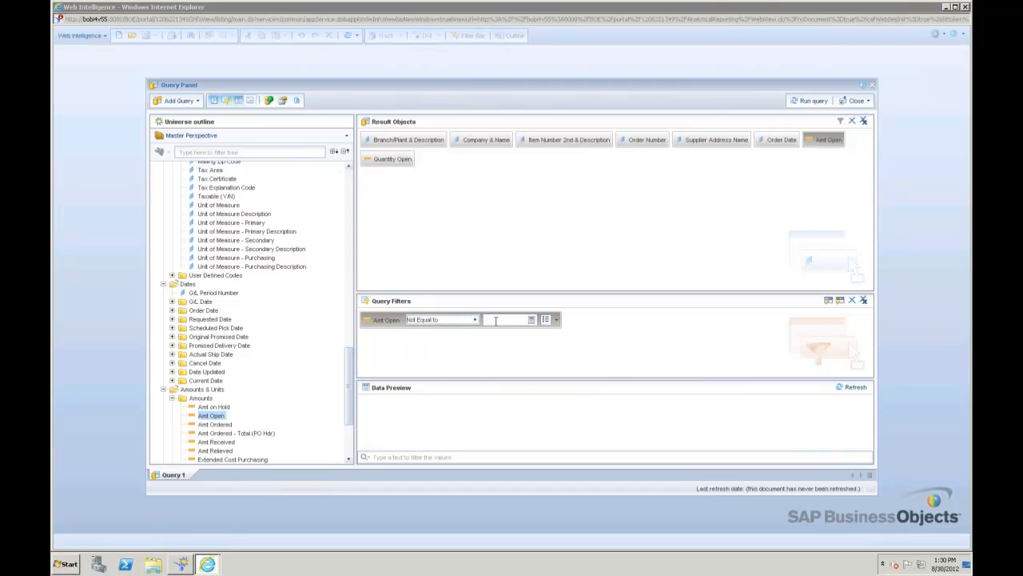
text(0)
click(805, 103)
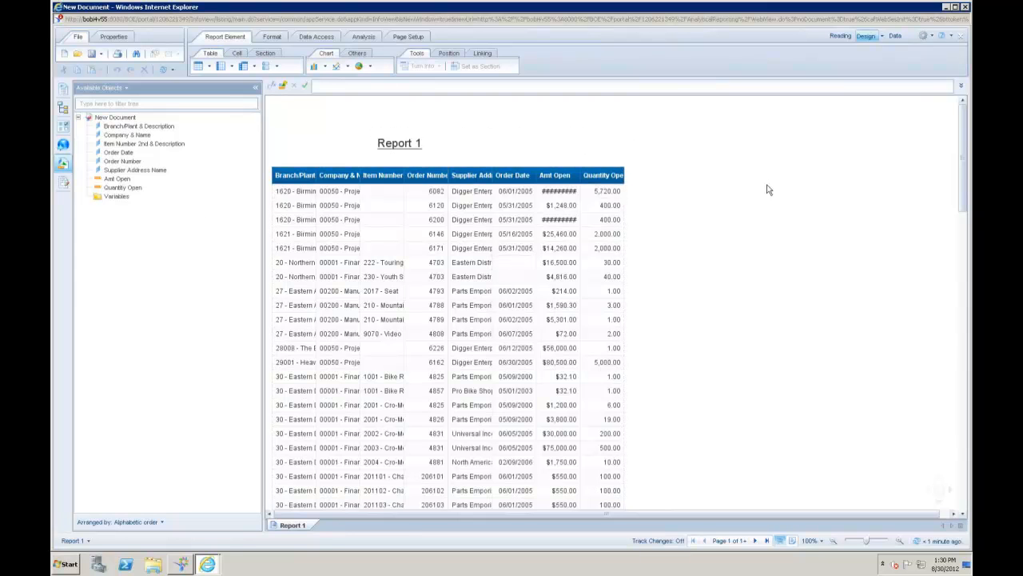
Remove the Company & Name and Item Number 2nd & Description columns from the Report 1 table.
drag(963, 173, 922, 86)
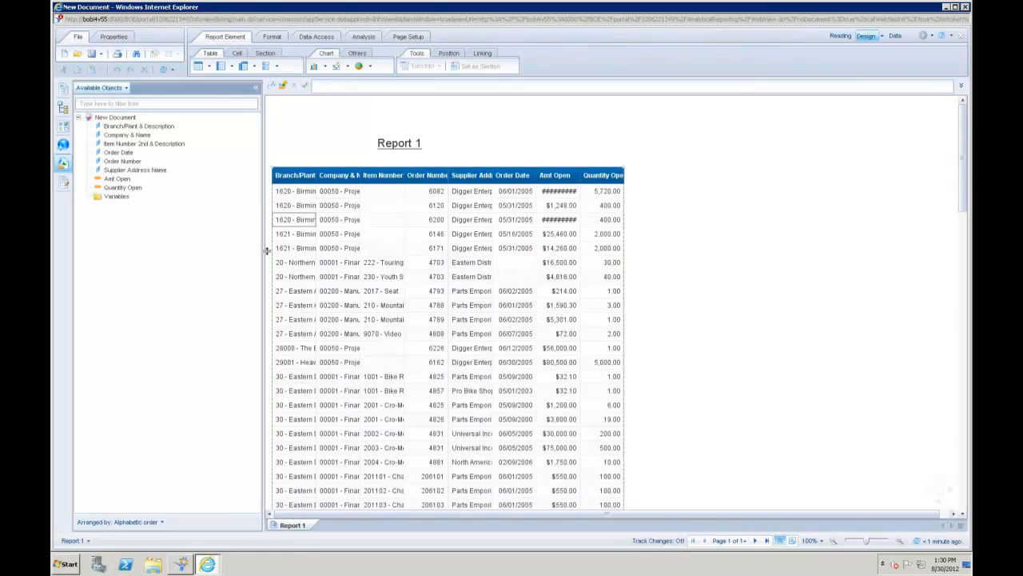
click(340, 196)
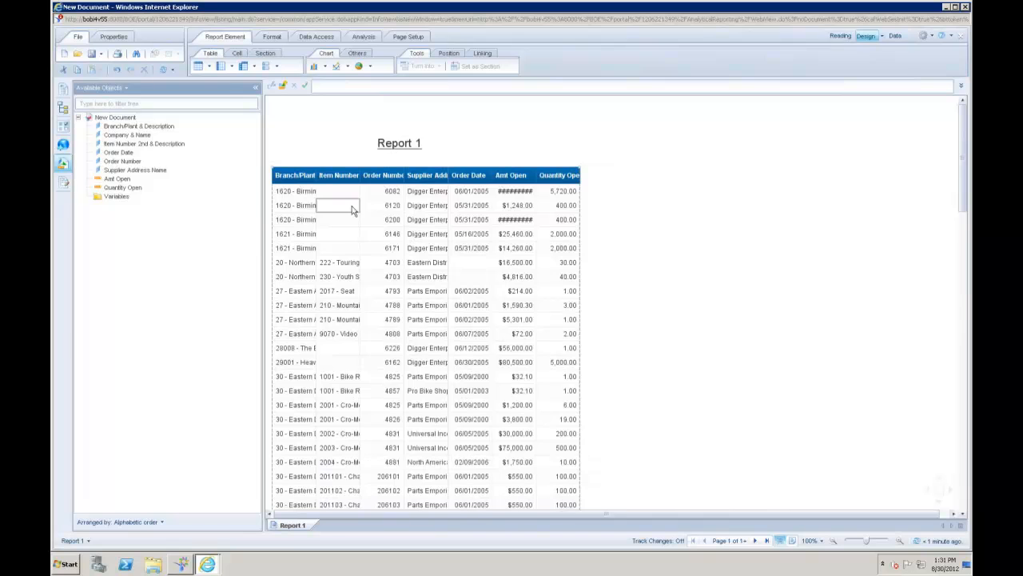
drag(335, 195, 147, 247)
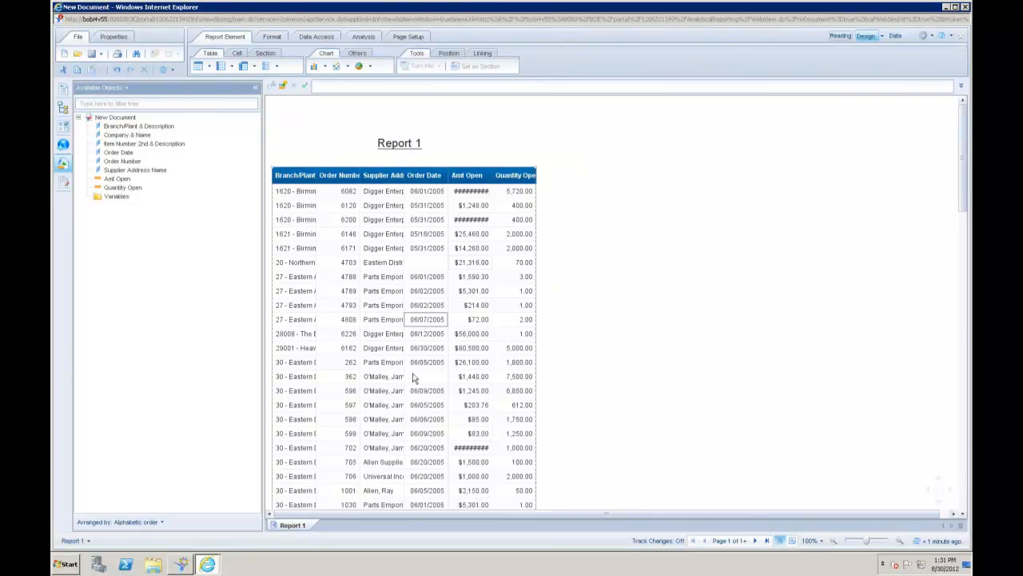
Add a new blank report to the document and build a table of Supplier Address Name and Amt Open on it.
right_click(294, 526)
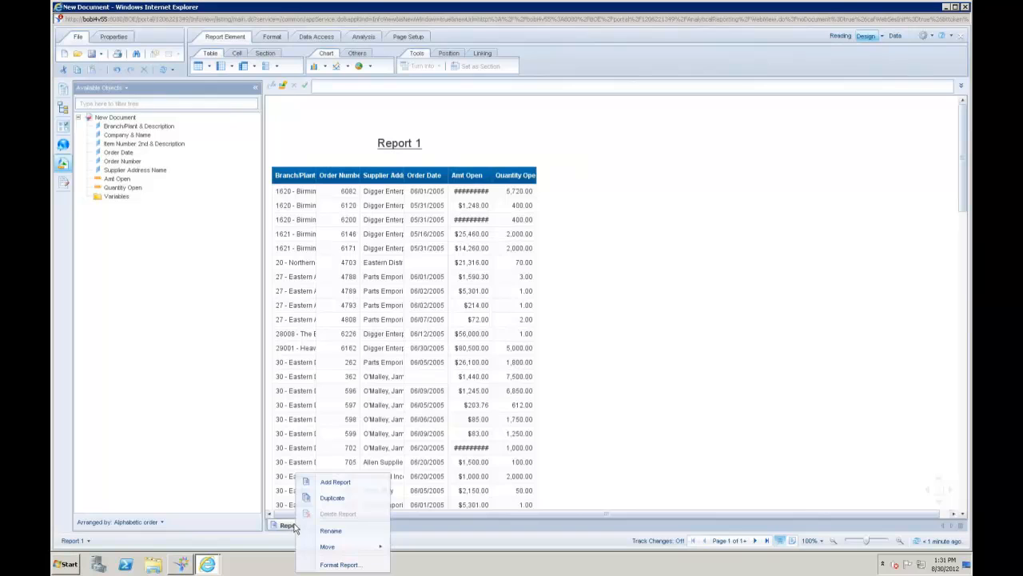
click(335, 482)
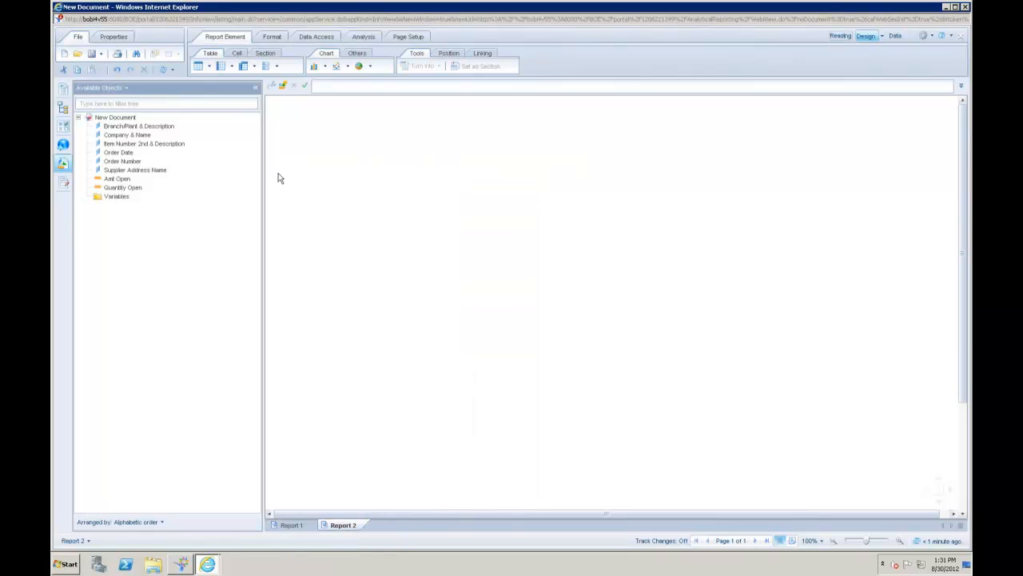
click(136, 171)
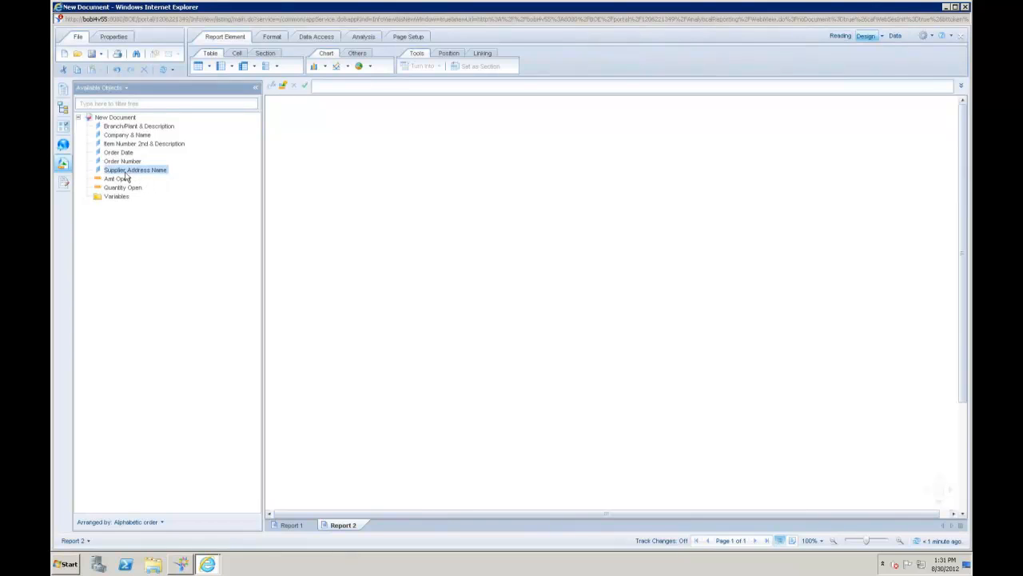
drag(121, 171, 246, 175)
drag(279, 174, 394, 173)
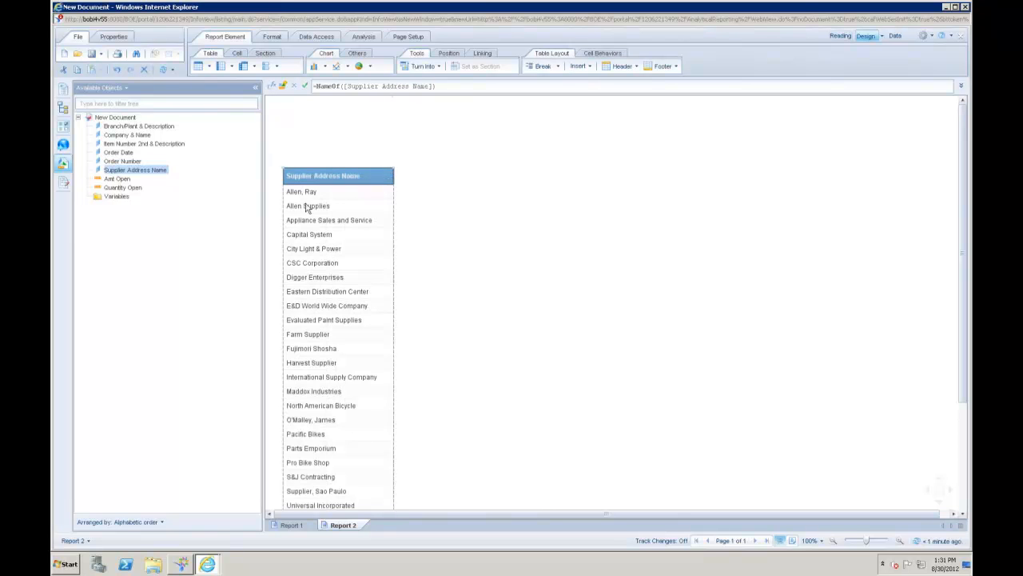
click(118, 179)
drag(117, 182, 390, 192)
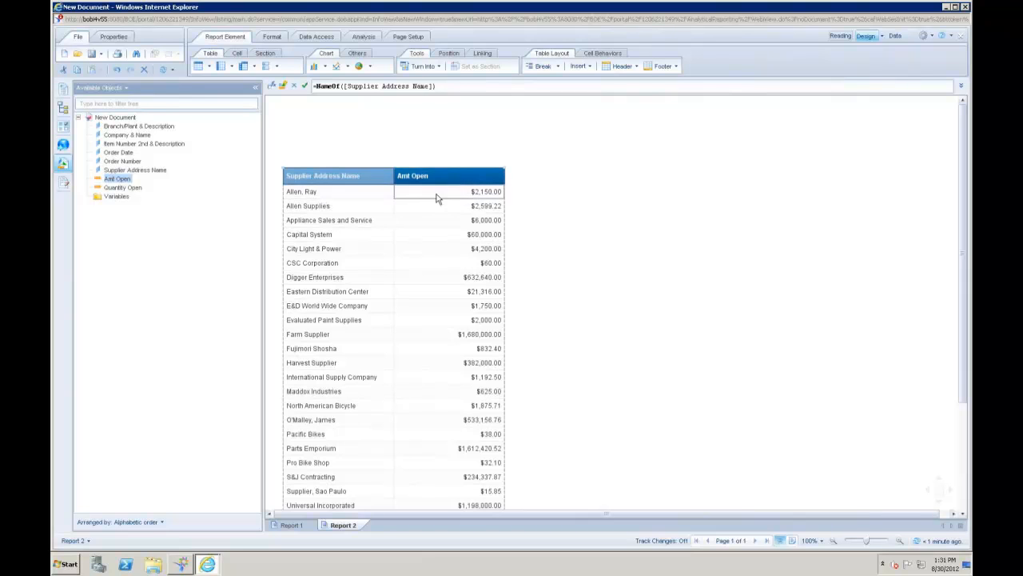
Sort the supplier table by Amt Open in descending order.
click(437, 198)
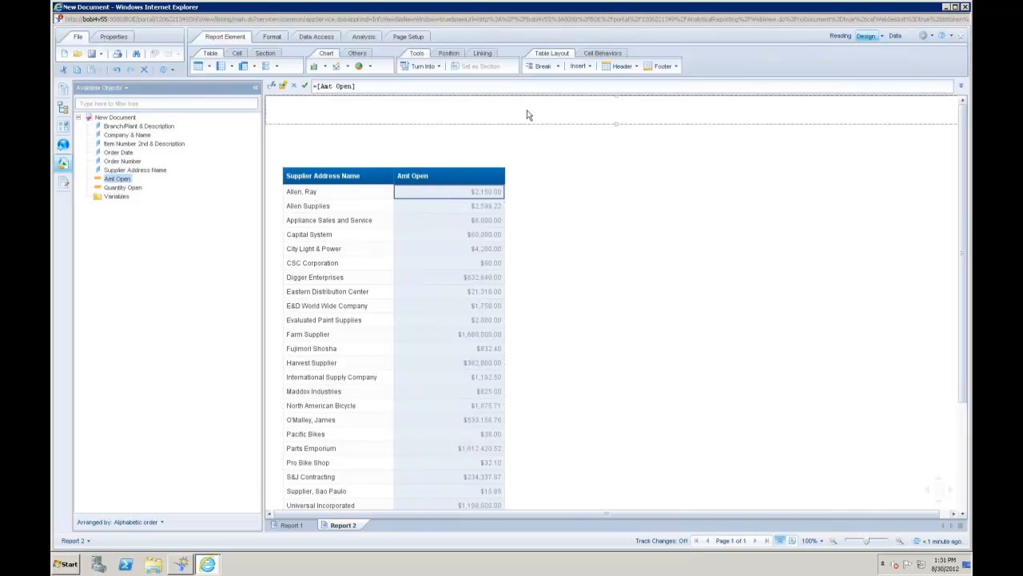
click(365, 38)
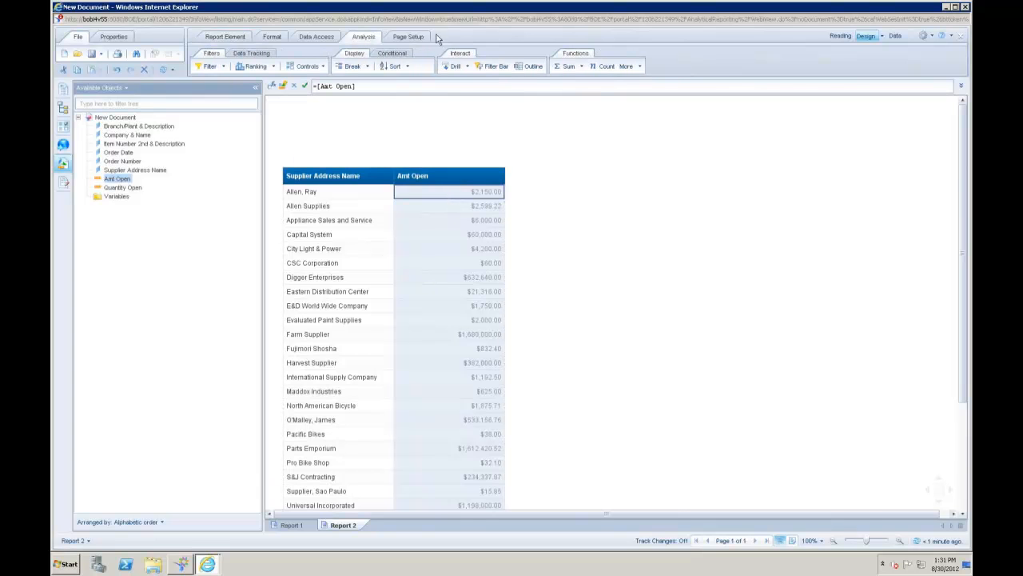
click(395, 67)
click(490, 116)
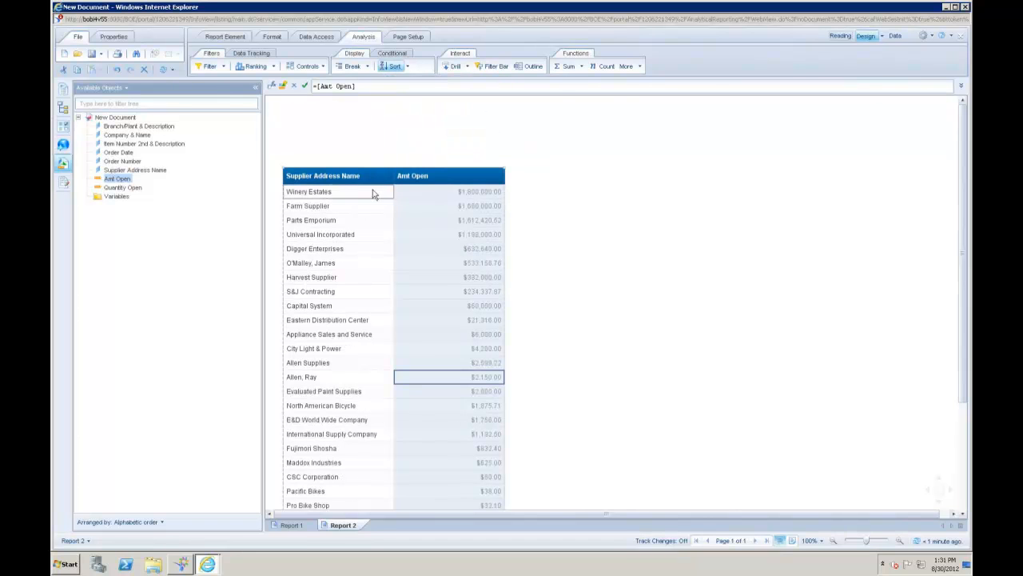
Add a sum to the Amt Open column and check the table down to its end.
click(485, 194)
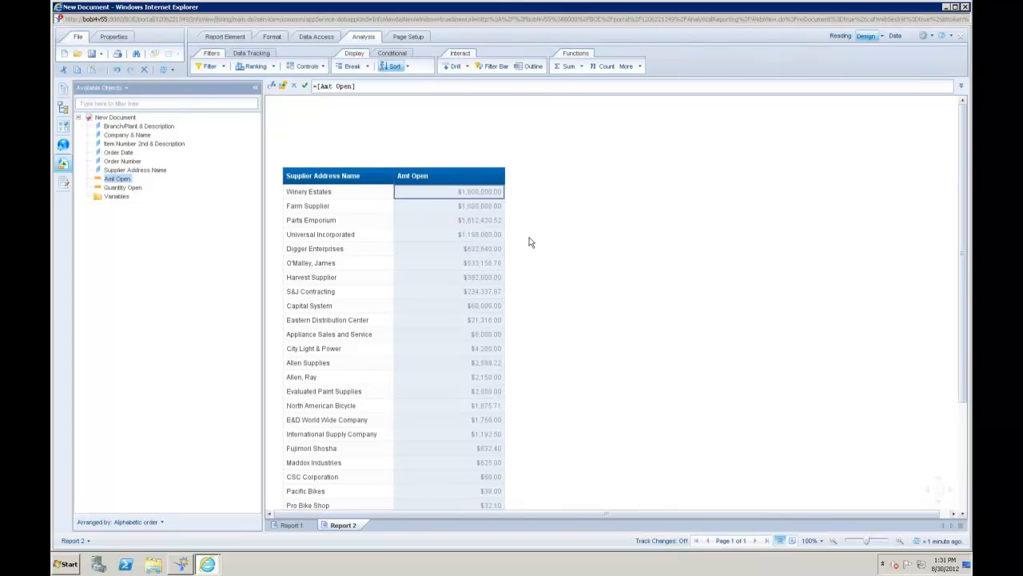
scroll(548, 285, down, 5)
scroll(554, 255, up, 4)
click(567, 66)
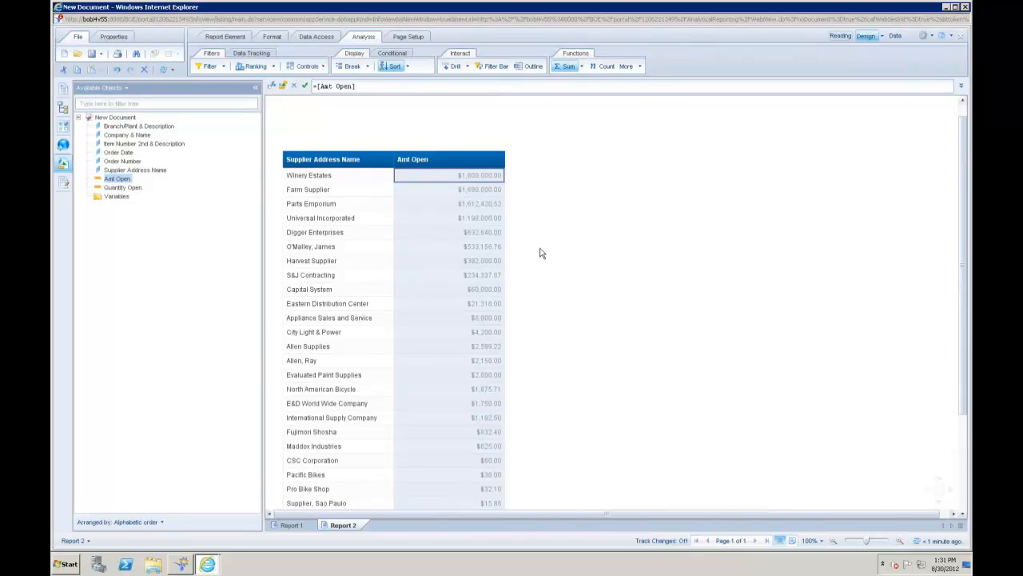
scroll(553, 263, down, 3)
scroll(288, 194, up, 3)
Place a copy of the supplier table beside the original and turn it into a pie chart with a taller frame.
click(307, 150)
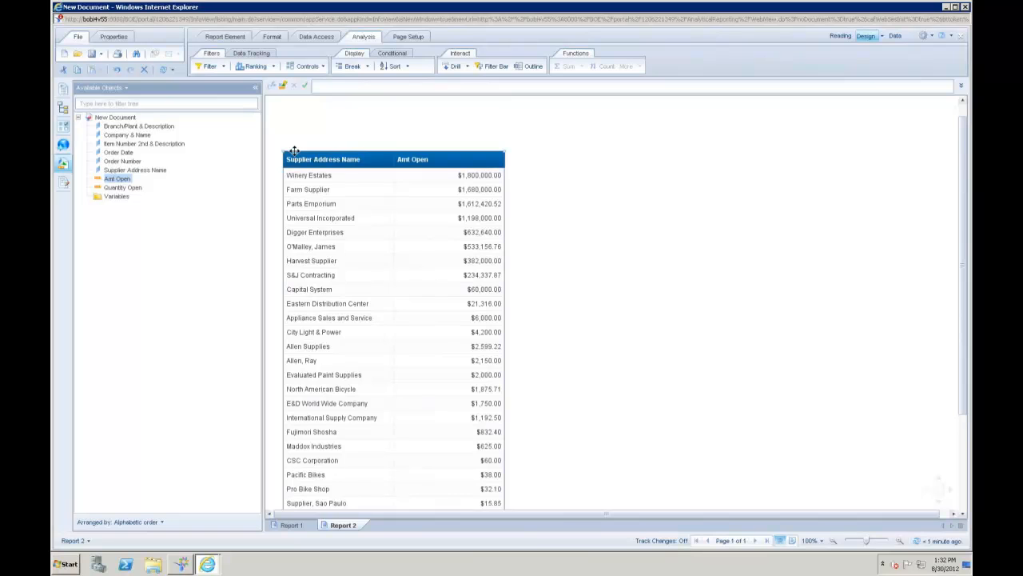
drag(306, 161, 528, 152)
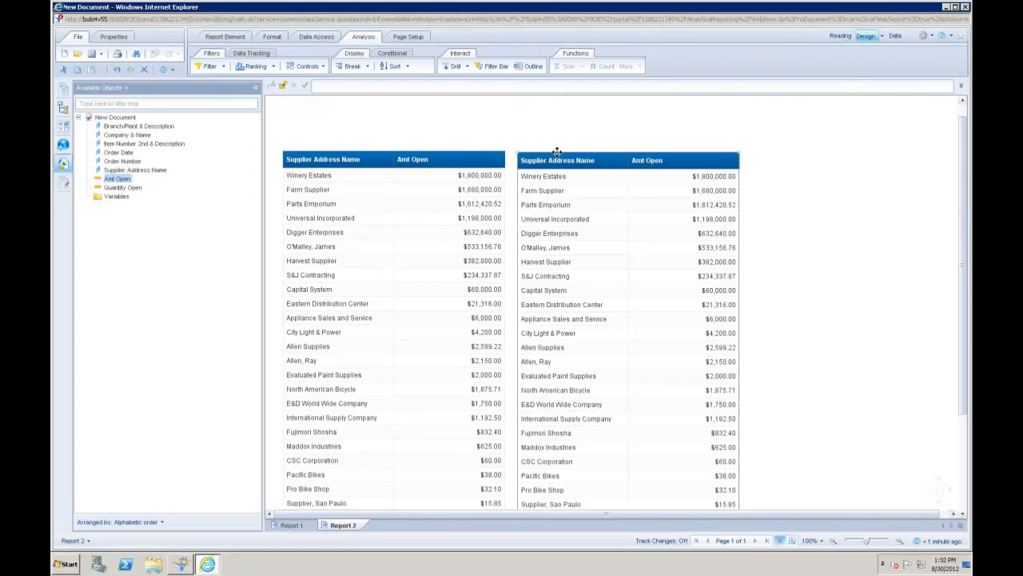
right_click(558, 152)
mouse_move(612, 248)
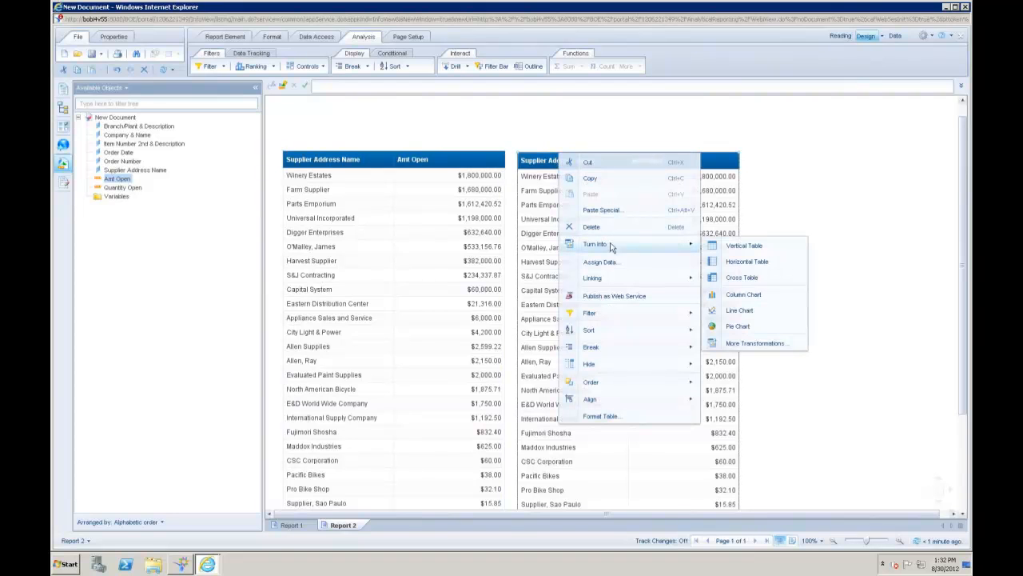
click(732, 326)
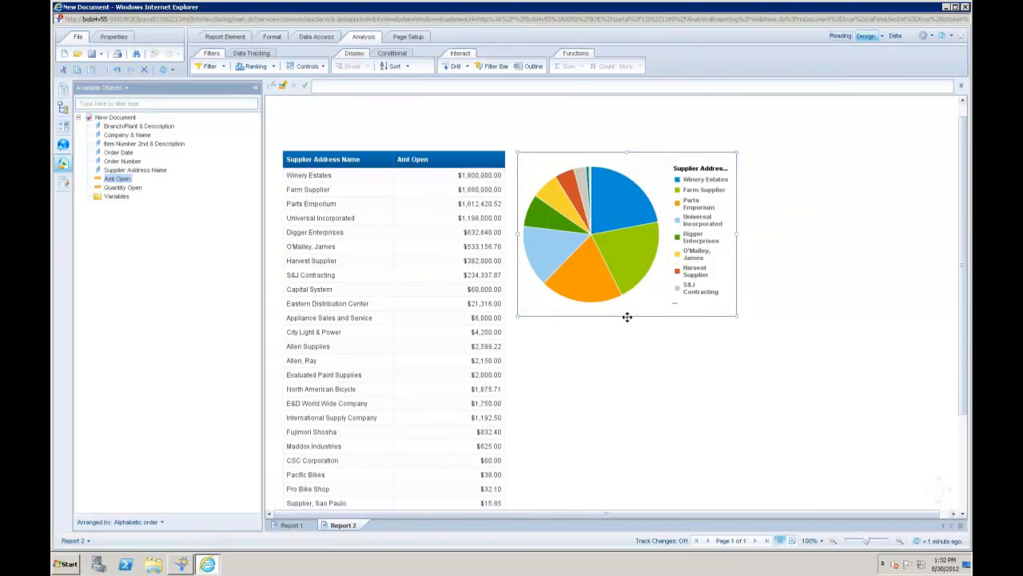
drag(627, 424, 627, 424)
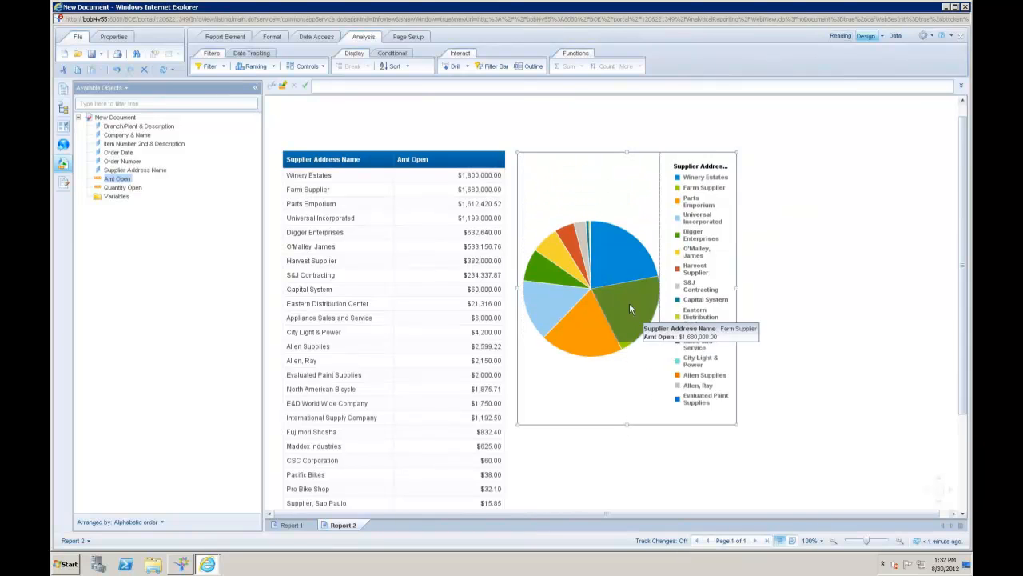
click(314, 125)
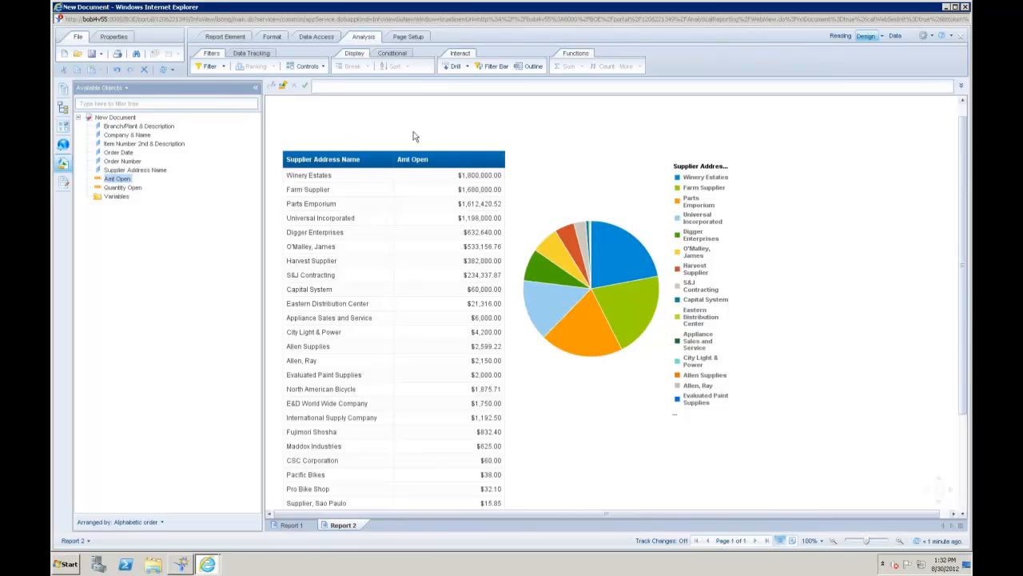
Rename Report 2 as Open Amount by Supplier and duplicate the renamed report.
right_click(346, 531)
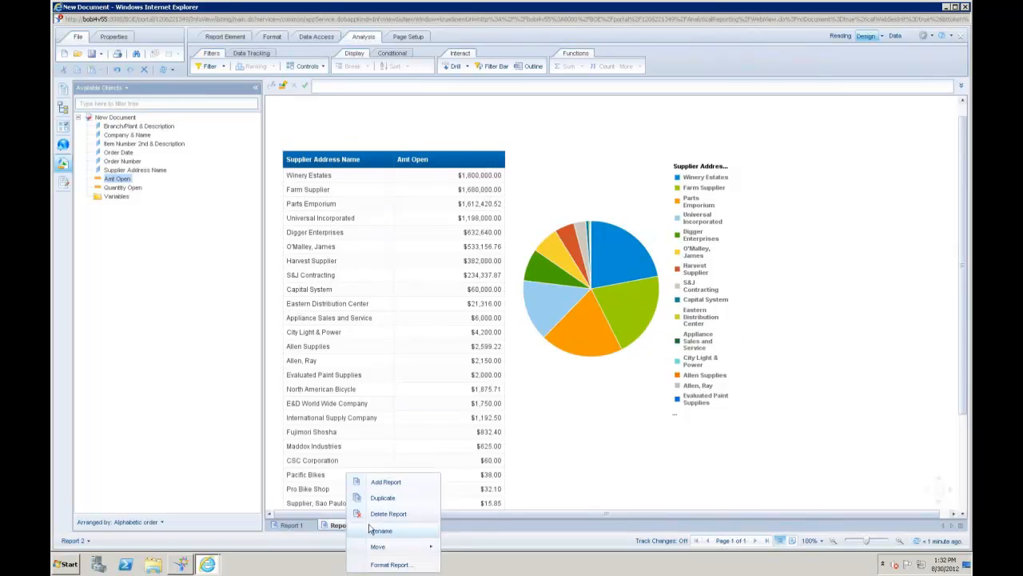
click(381, 531)
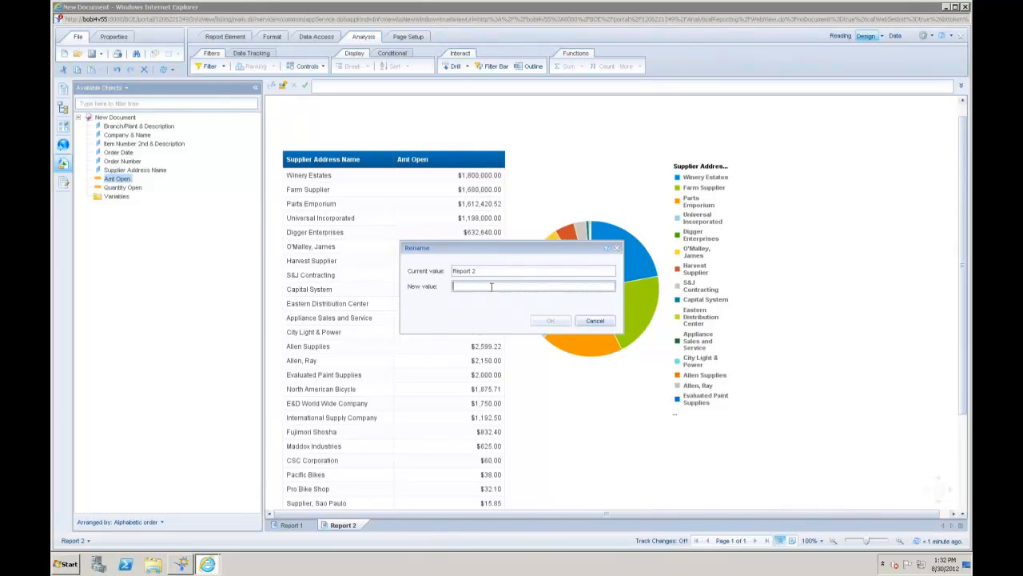
text(Open Amount by Supplier)
key(Return)
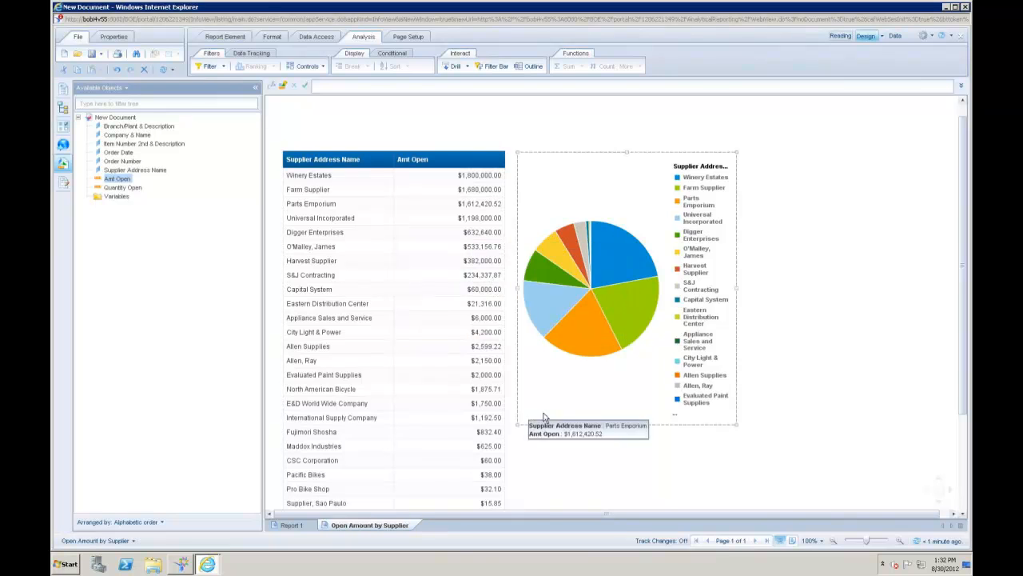
right_click(362, 527)
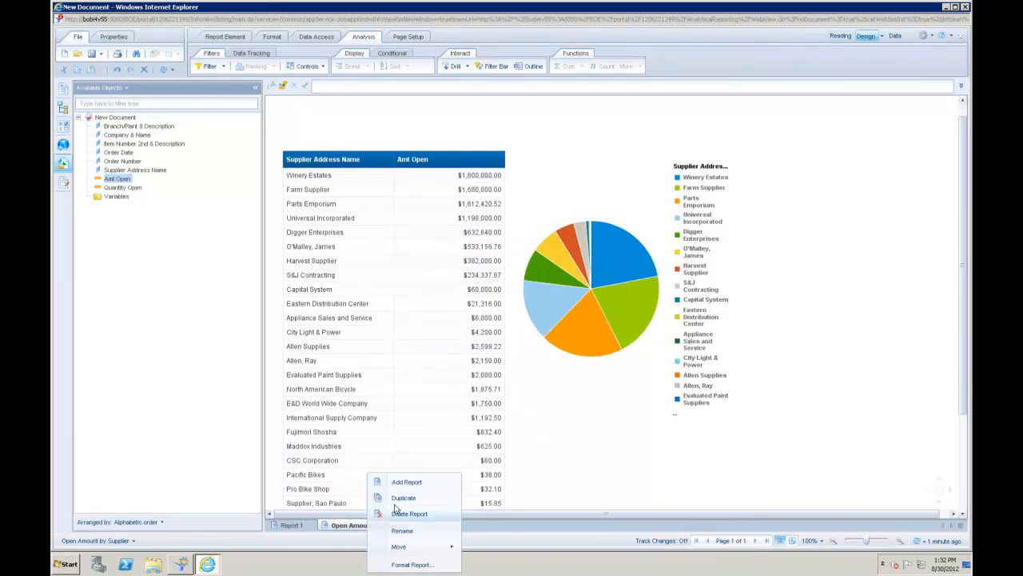
click(395, 497)
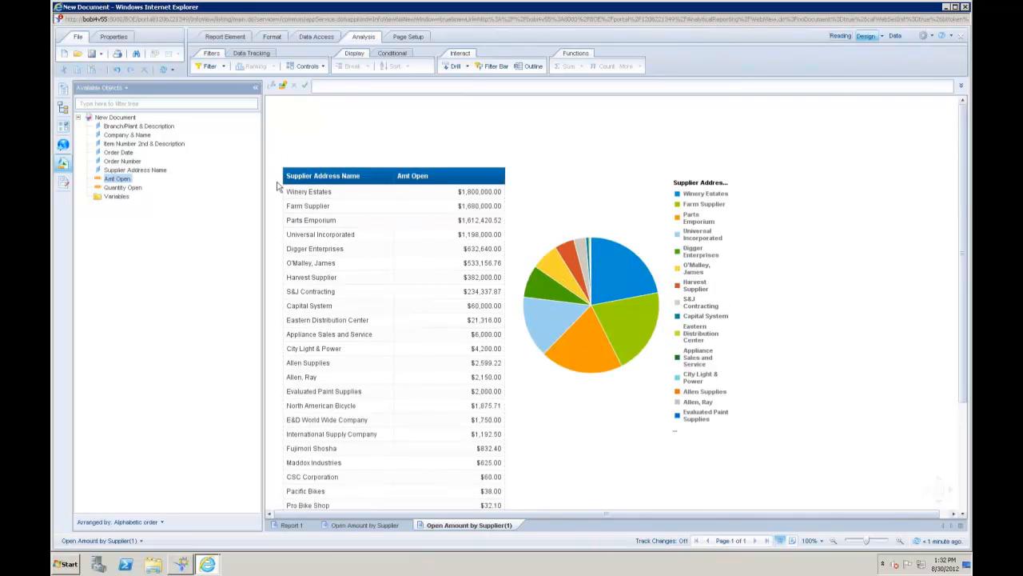
Try to insert Branch/Plant & Description as a new first column in the duplicated report's supplier table.
click(131, 128)
drag(119, 130, 286, 195)
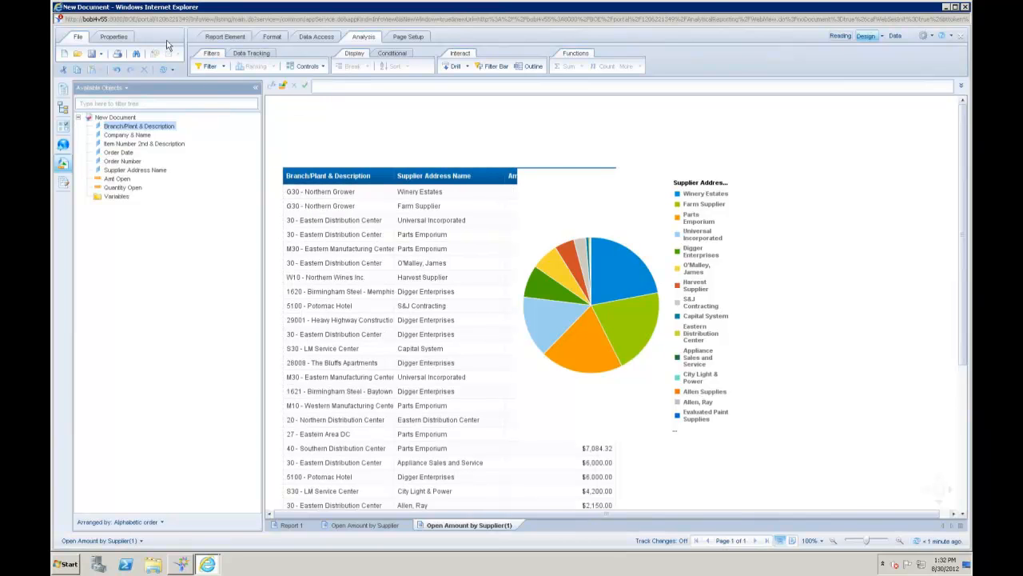
click(117, 70)
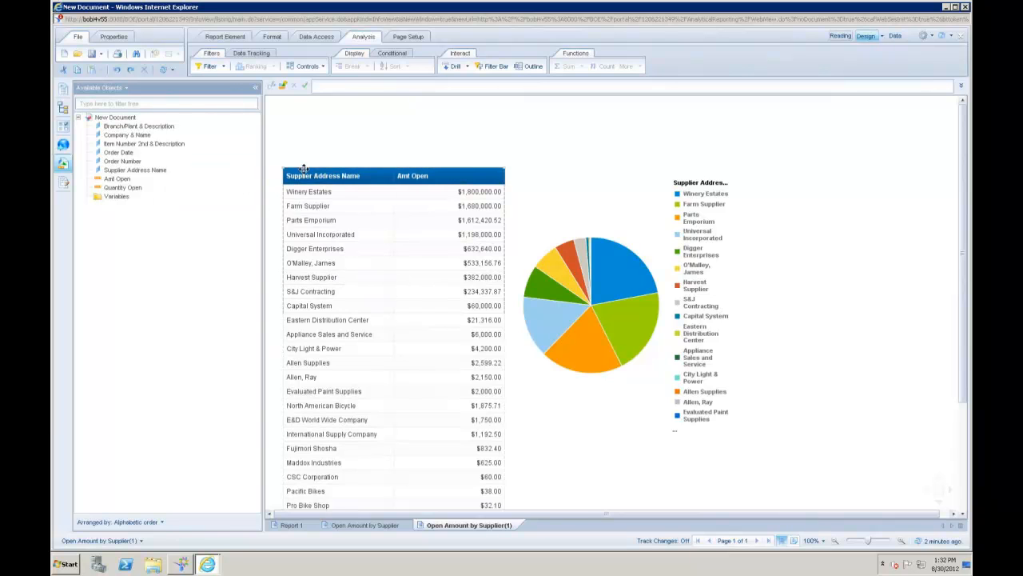
Replace the Supplier Address Name column with Branch/Plant & Description and insert Supplier Address Name as the second column.
click(124, 127)
drag(124, 132, 309, 195)
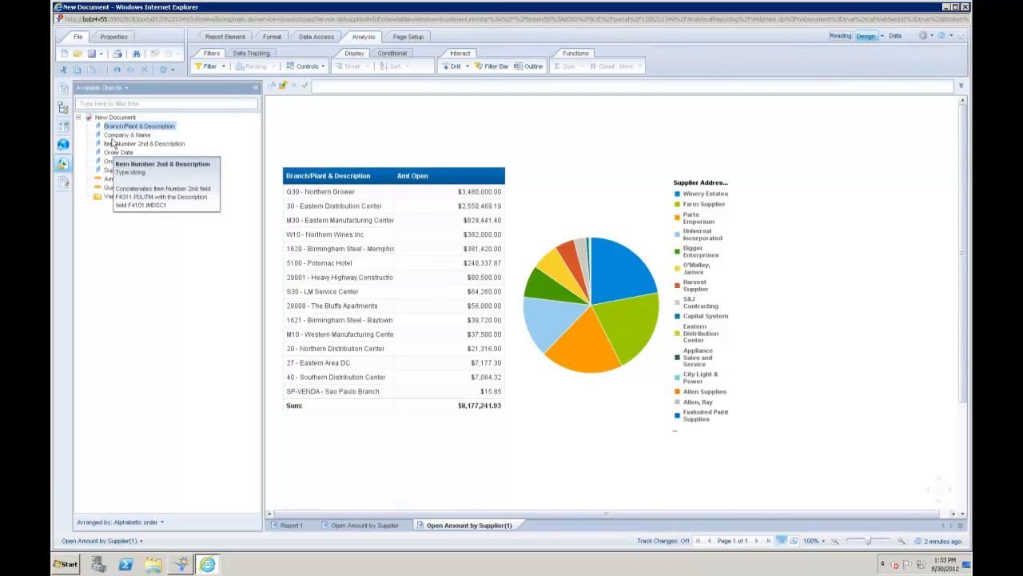
drag(116, 171, 390, 197)
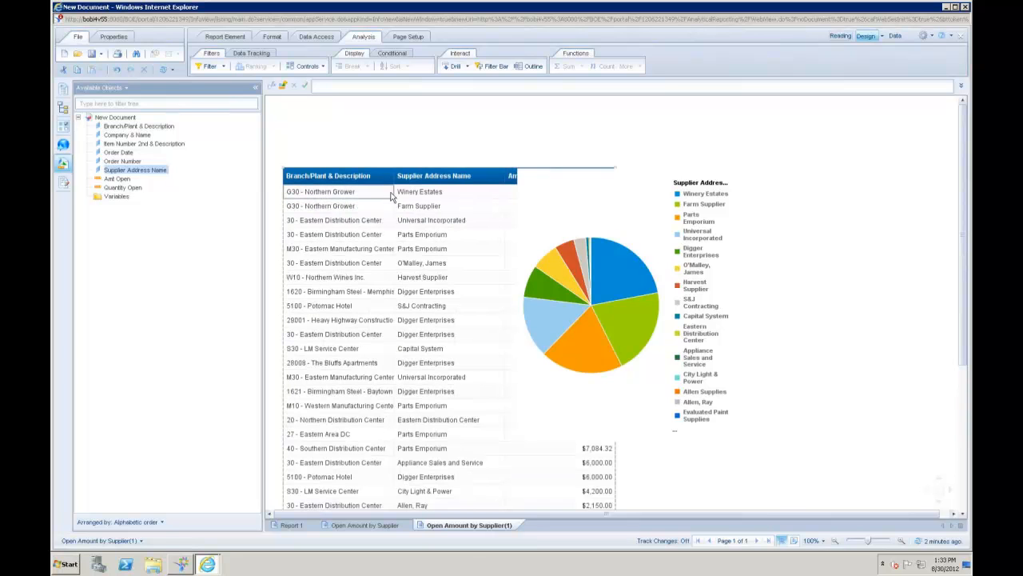
Set the Branch/Plant & Description column as a section and look through the resulting branch tables and pie charts.
click(308, 195)
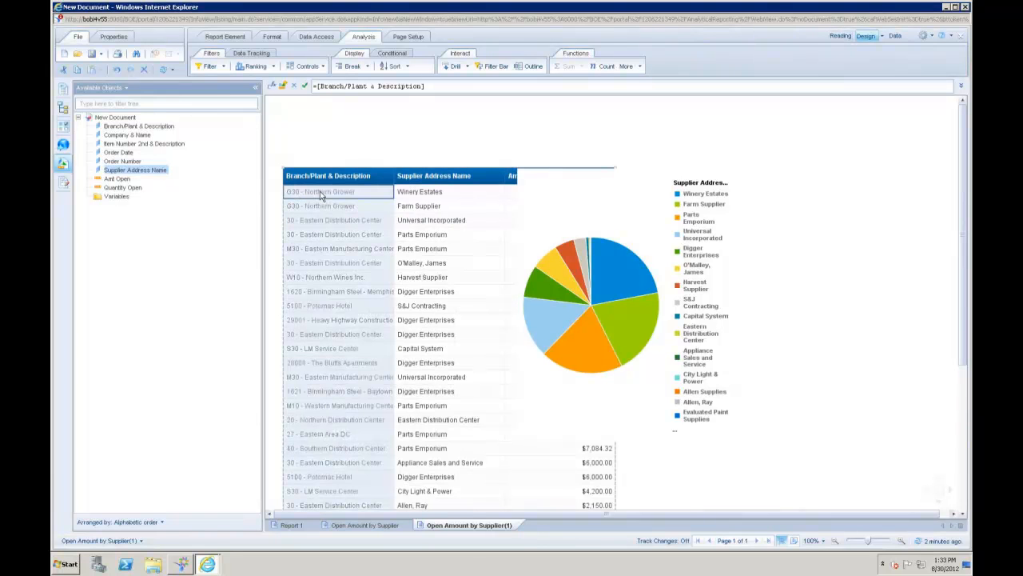
right_click(319, 191)
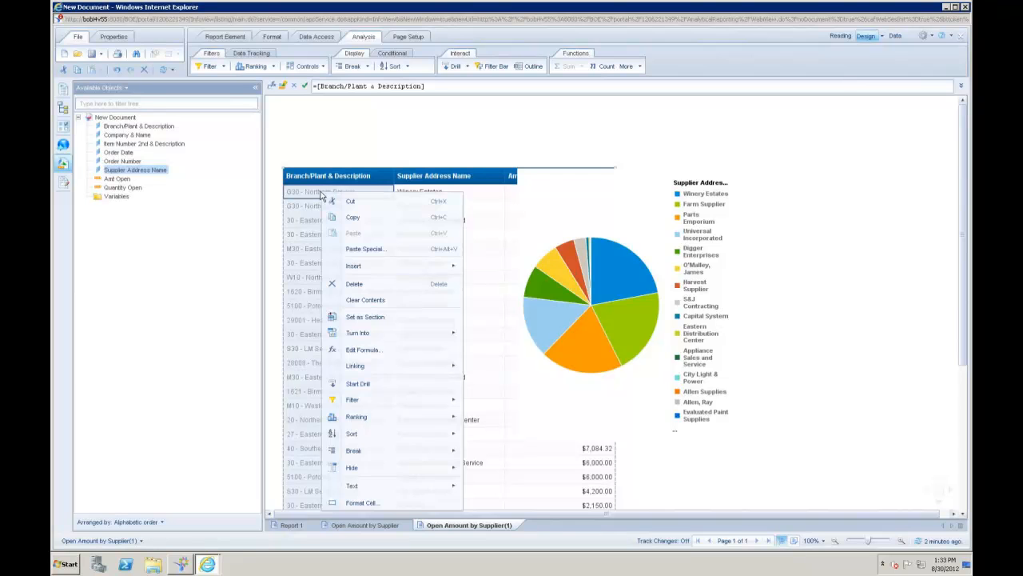
click(367, 316)
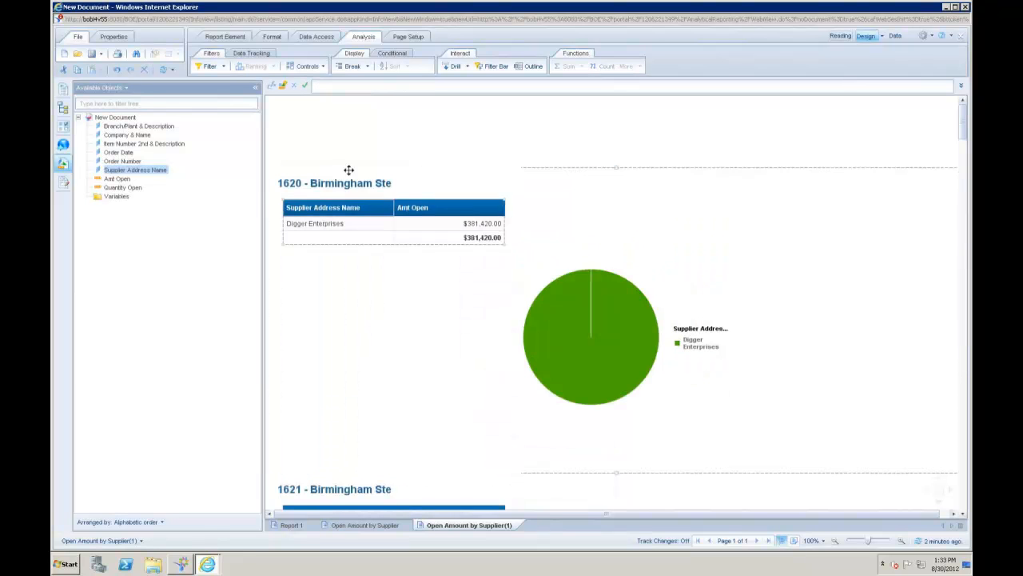
scroll(393, 242, down, 3)
scroll(387, 375, down, 5)
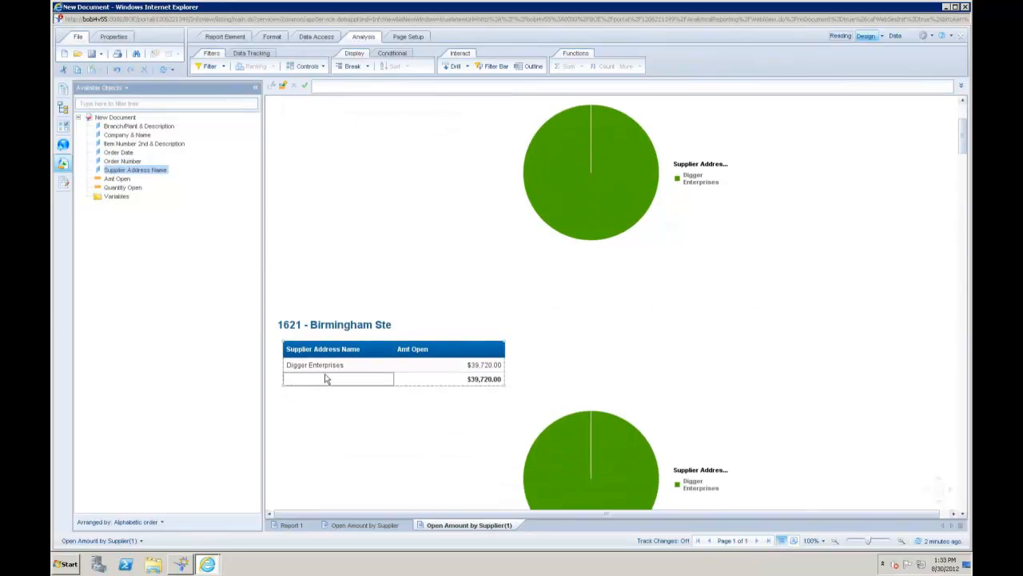
click(593, 223)
scroll(587, 357, down, 3)
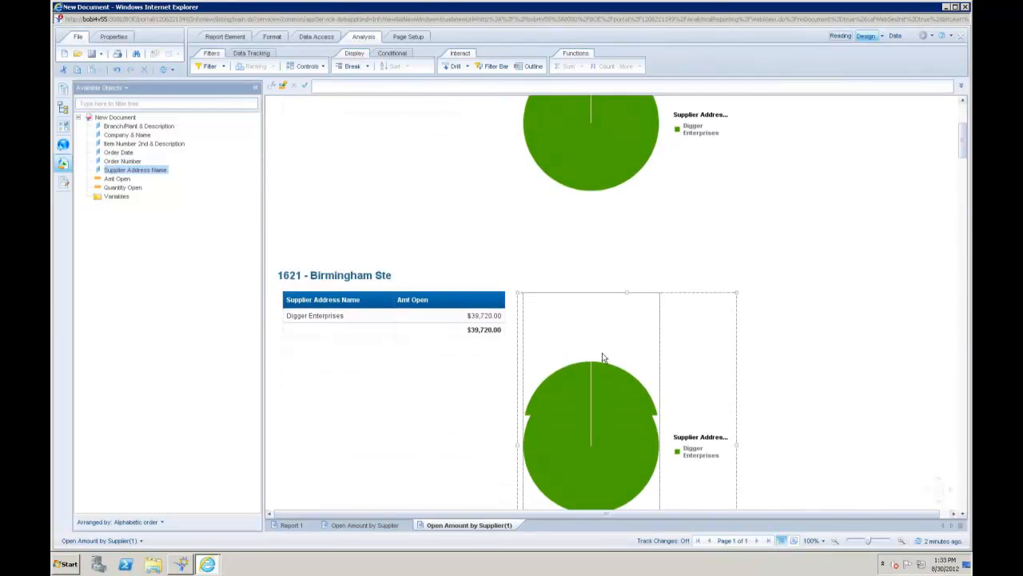
scroll(381, 343, down, 10)
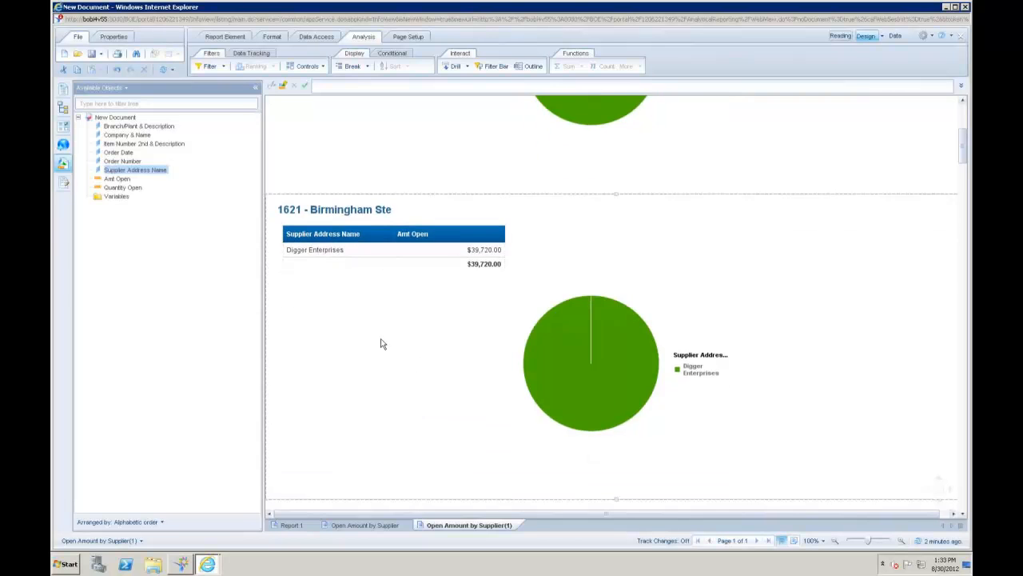
scroll(421, 362, up, 13)
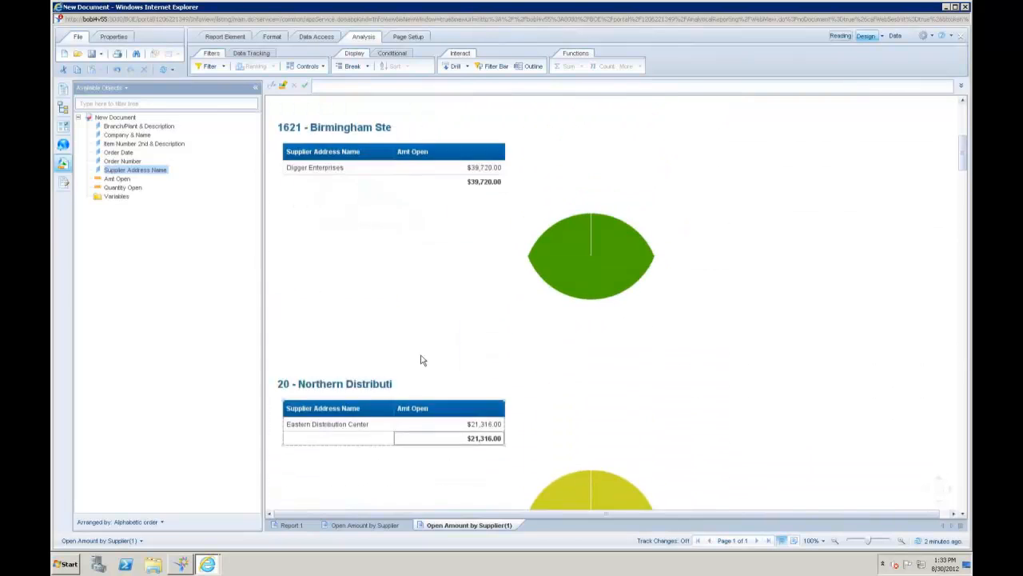
scroll(424, 352, up, 5)
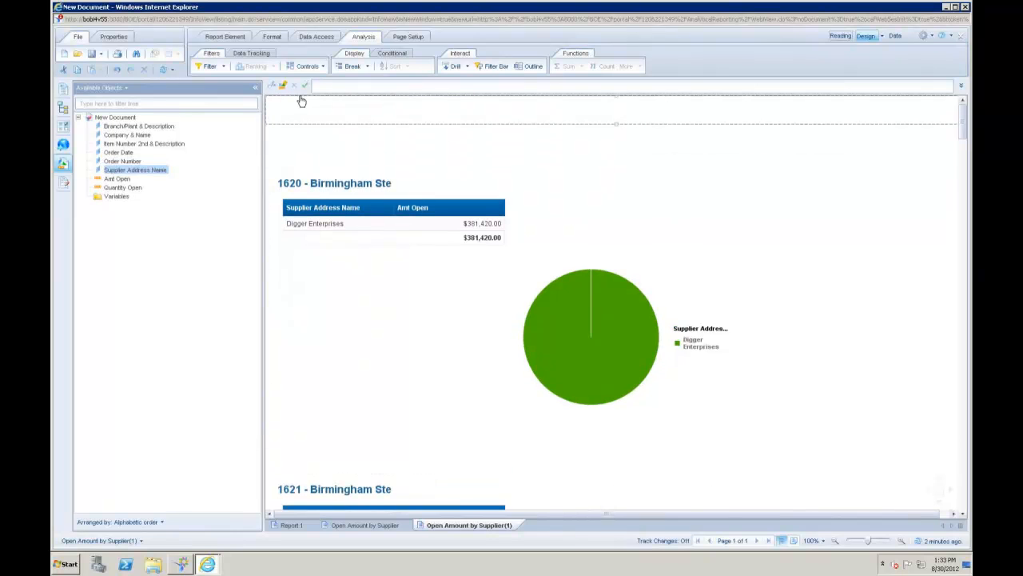
On a duplicate of the sectioned report, add a Branch/Plant & Description report filter set to 30 - Eastern Distribution Center.
click(487, 66)
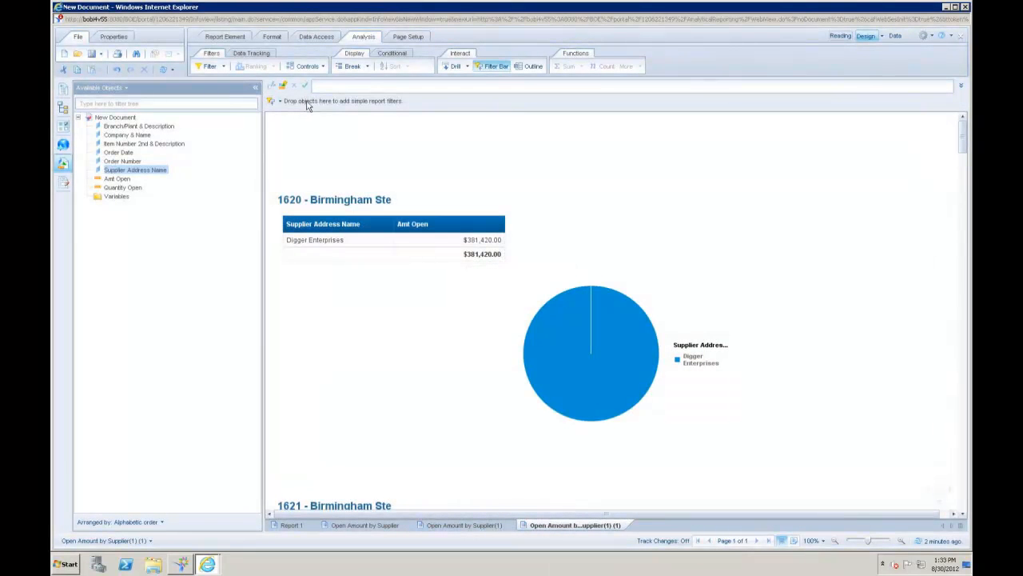
click(122, 127)
drag(121, 127, 311, 105)
click(409, 104)
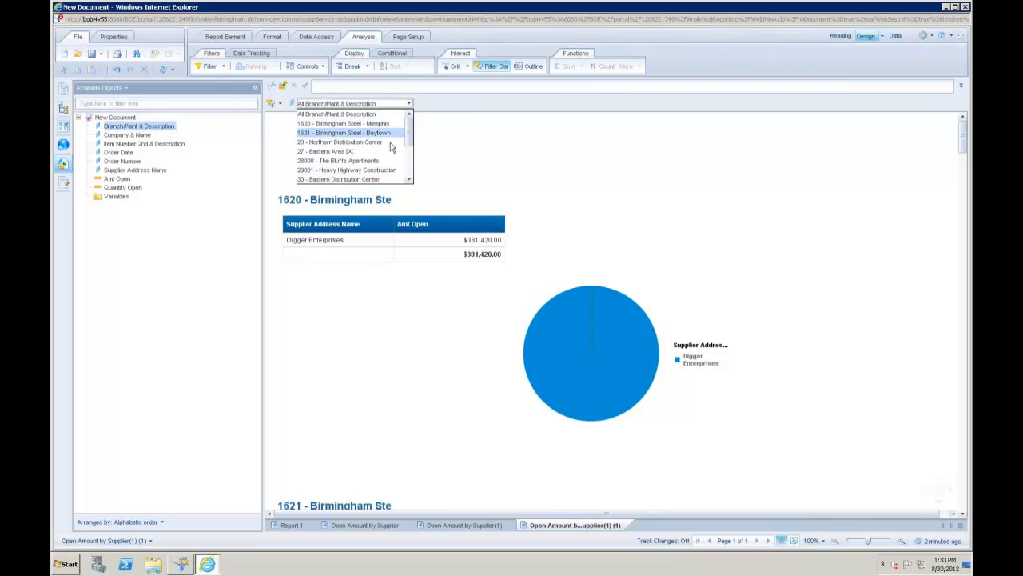
click(356, 178)
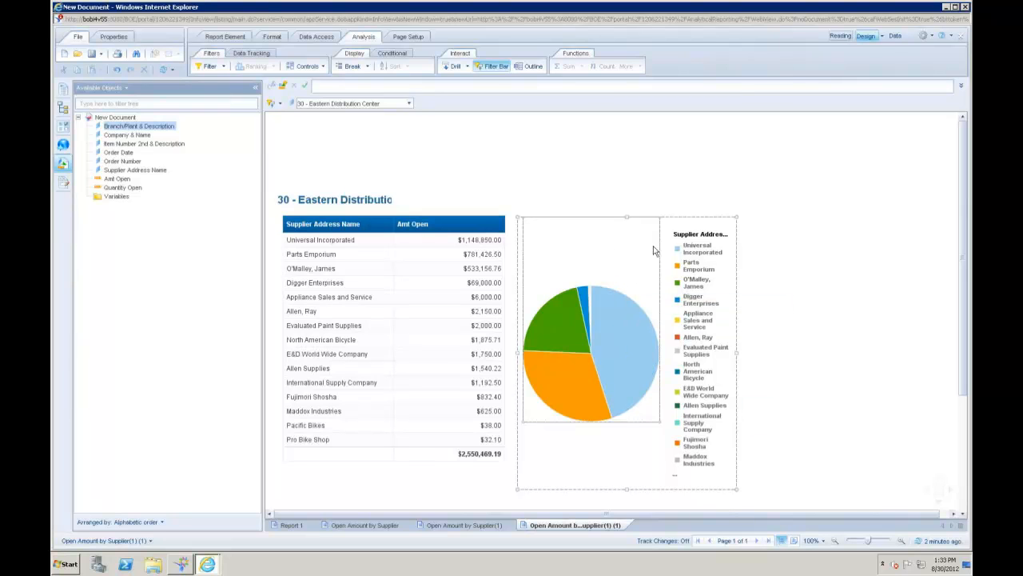
Reassign the pie chart's sector color from supplier to Item Number 2nd & Description.
mouse_move(636, 357)
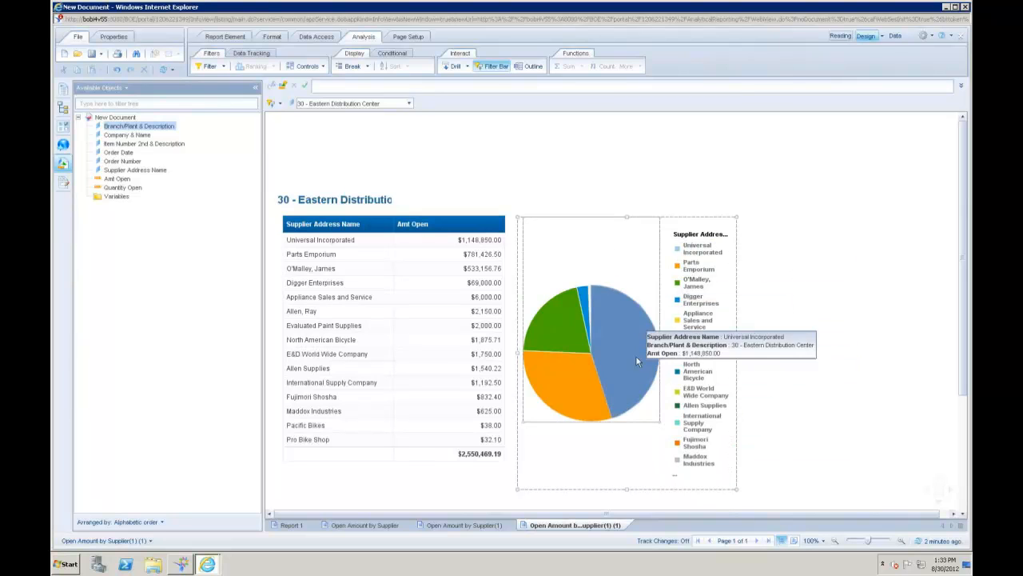
right_click(639, 442)
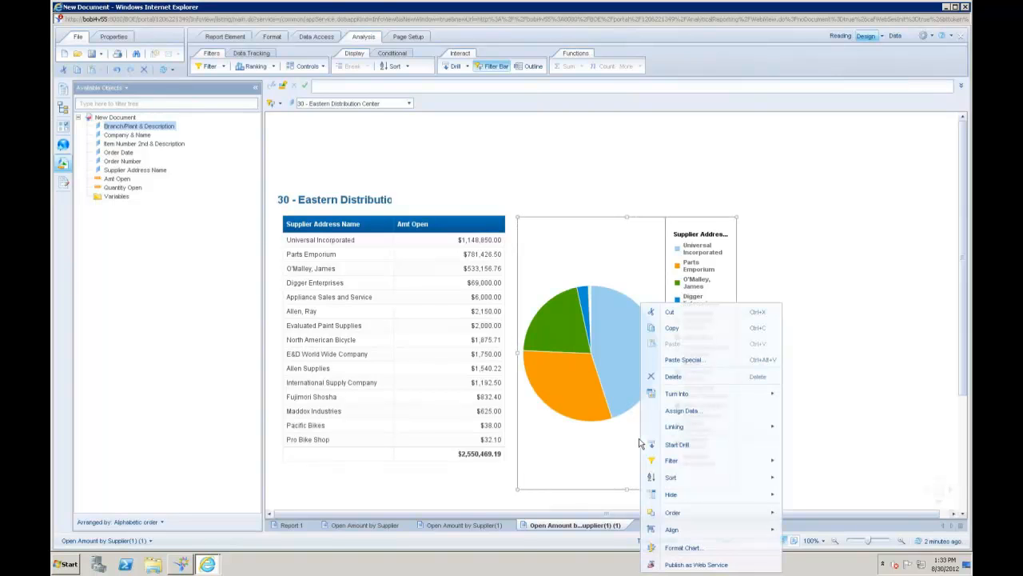
click(681, 411)
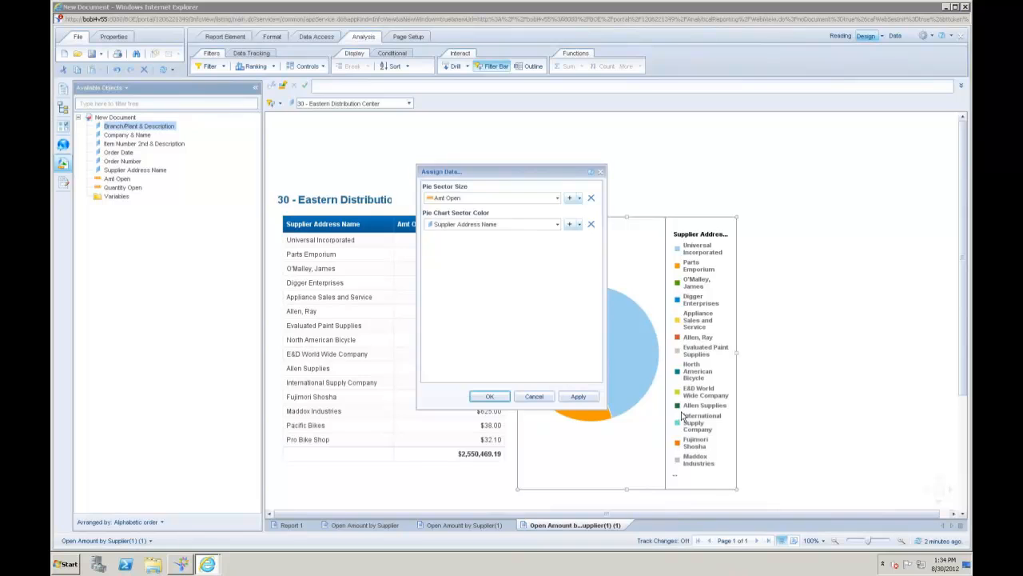
click(558, 225)
click(504, 265)
click(489, 396)
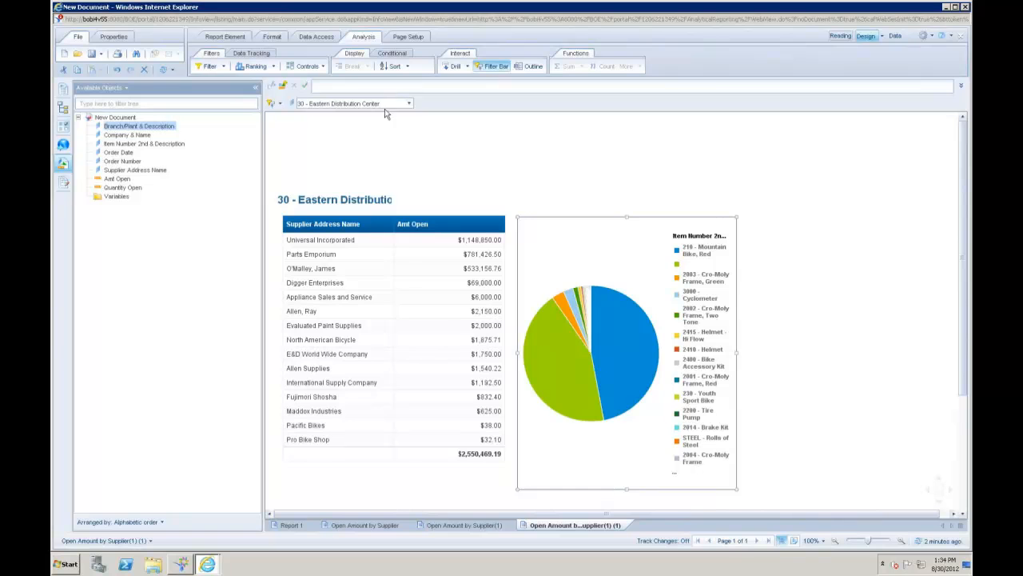
Widen the Branch/Plant section heading cell to about the width of the supplier table.
click(390, 197)
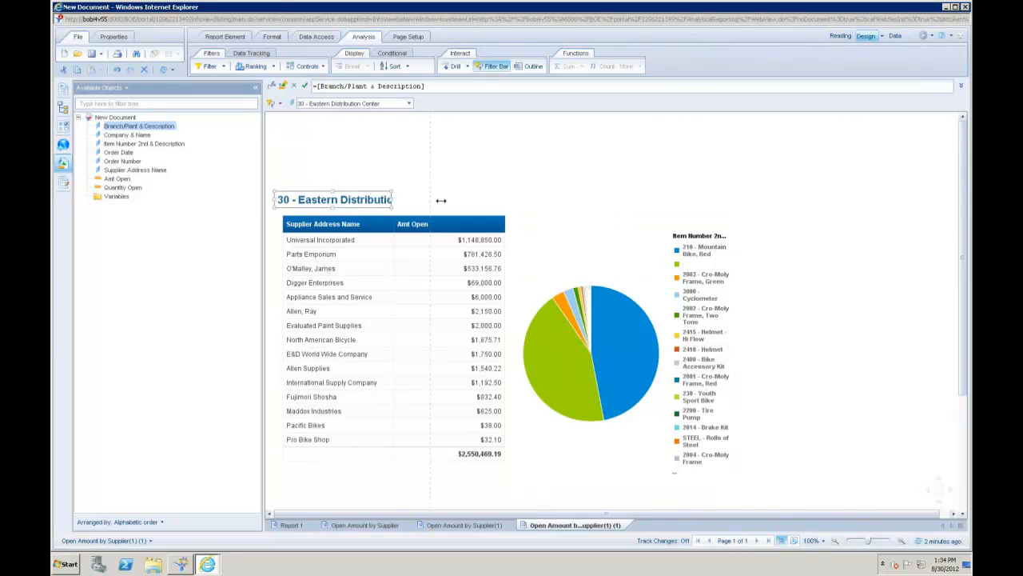
drag(500, 192, 501, 193)
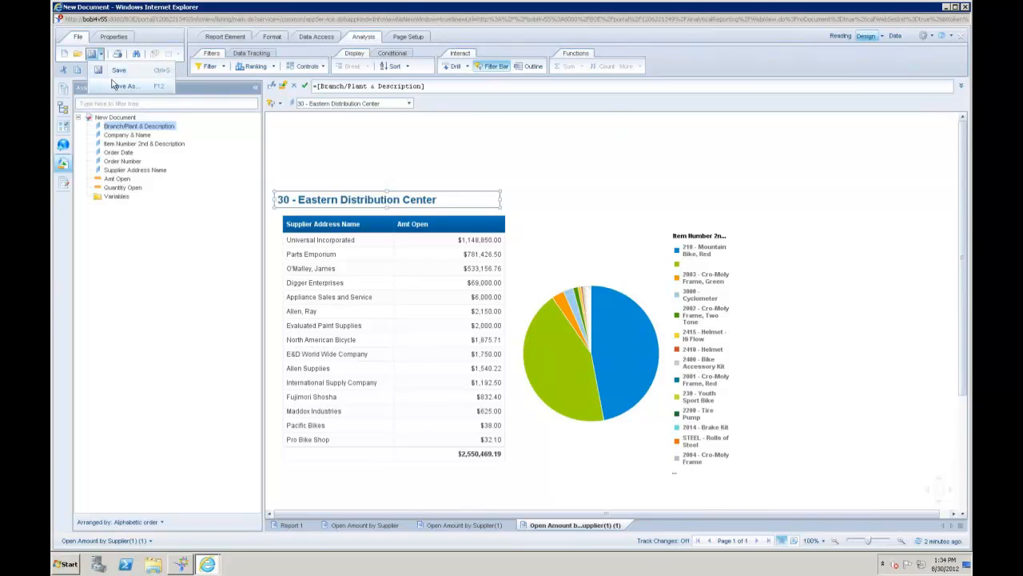
Save the document as Open Purchase Orders in the Distribution folder under Public Folders, Clients, PS Semicon.
click(123, 87)
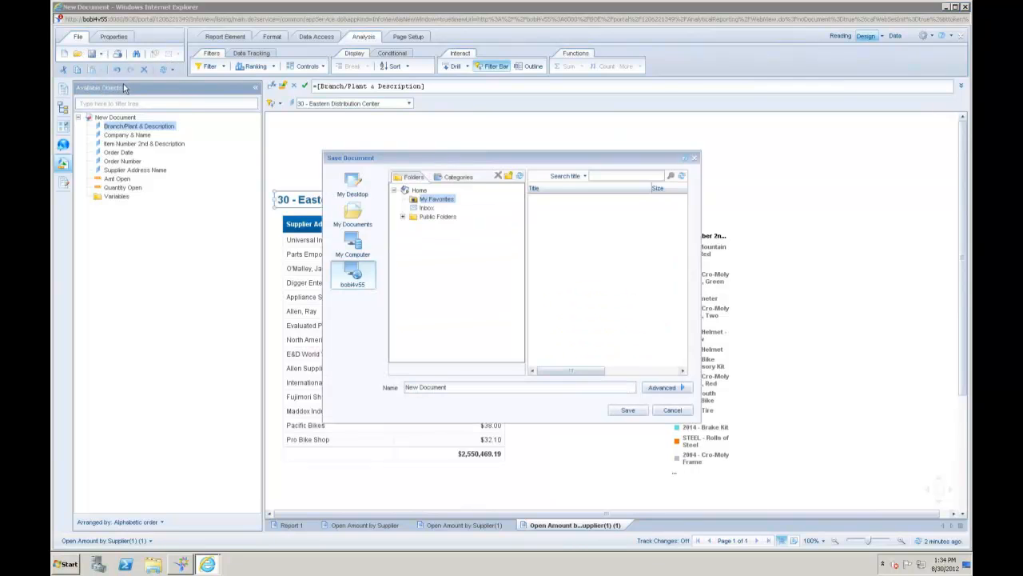
click(403, 226)
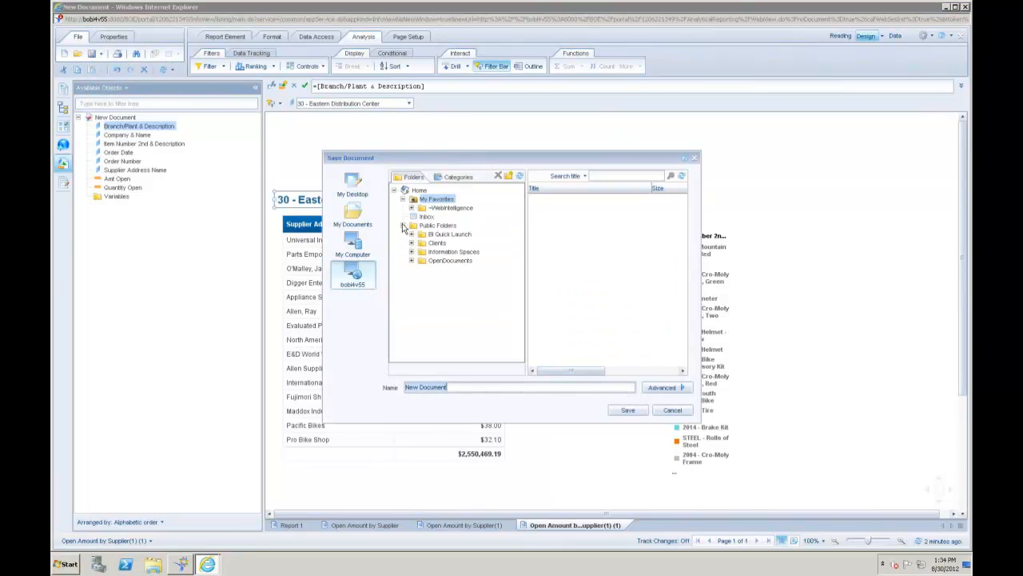
click(412, 242)
click(429, 252)
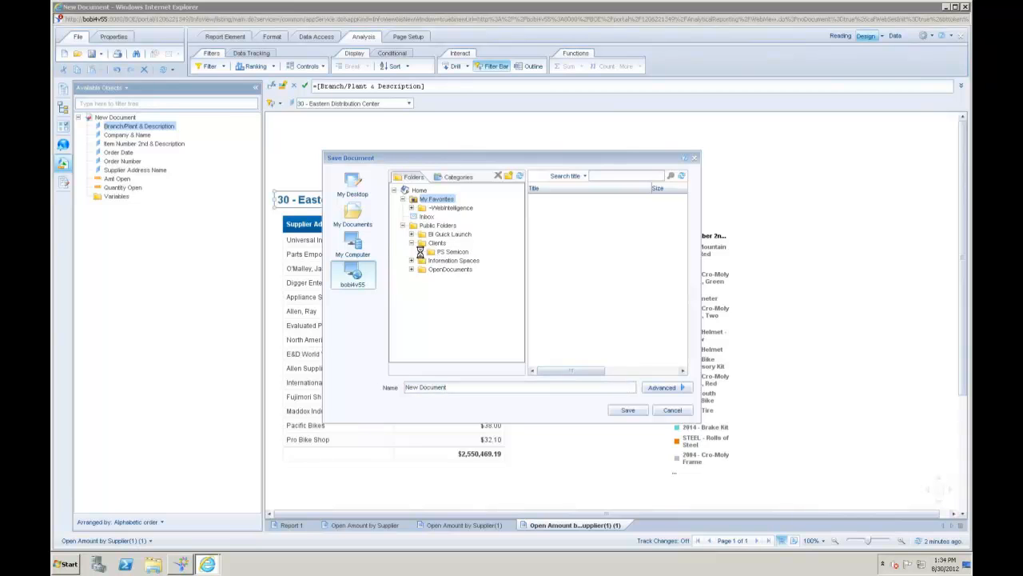
click(460, 261)
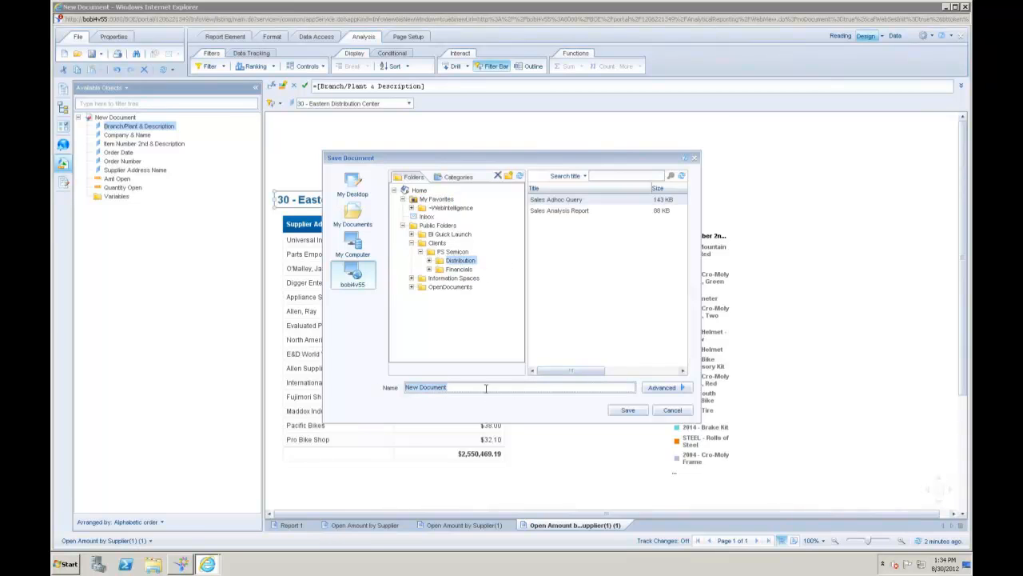
text(Open Purchase Orders)
click(629, 410)
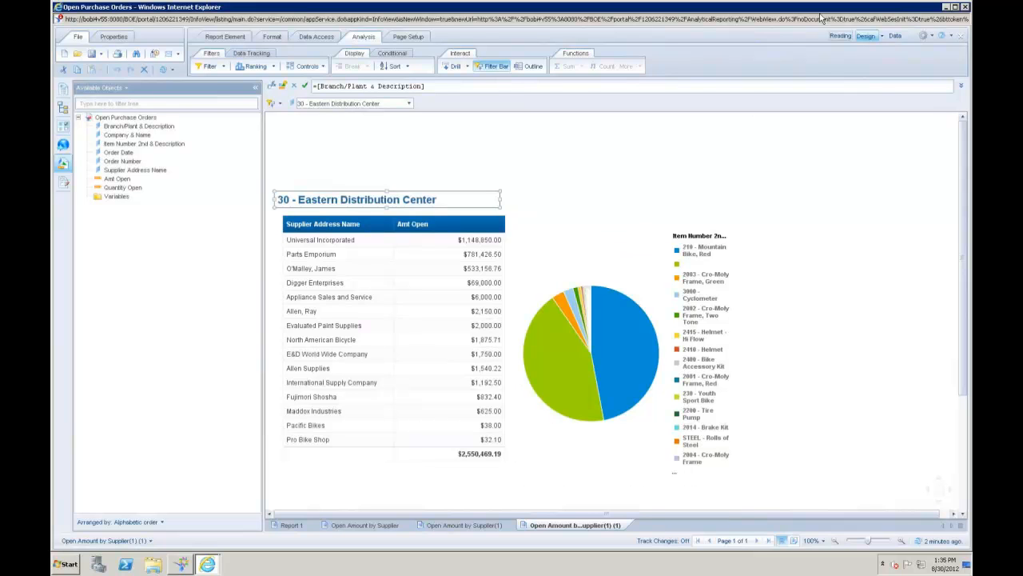
Close the report and reopen Open Purchase Orders for viewing from the Distribution folder, with the document summary pane collapsed.
click(966, 8)
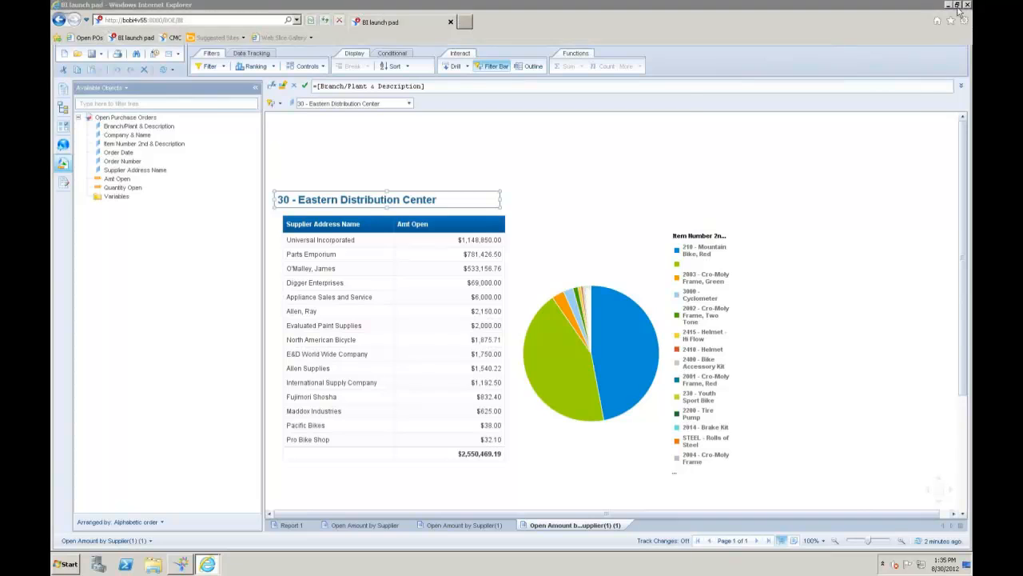
click(121, 188)
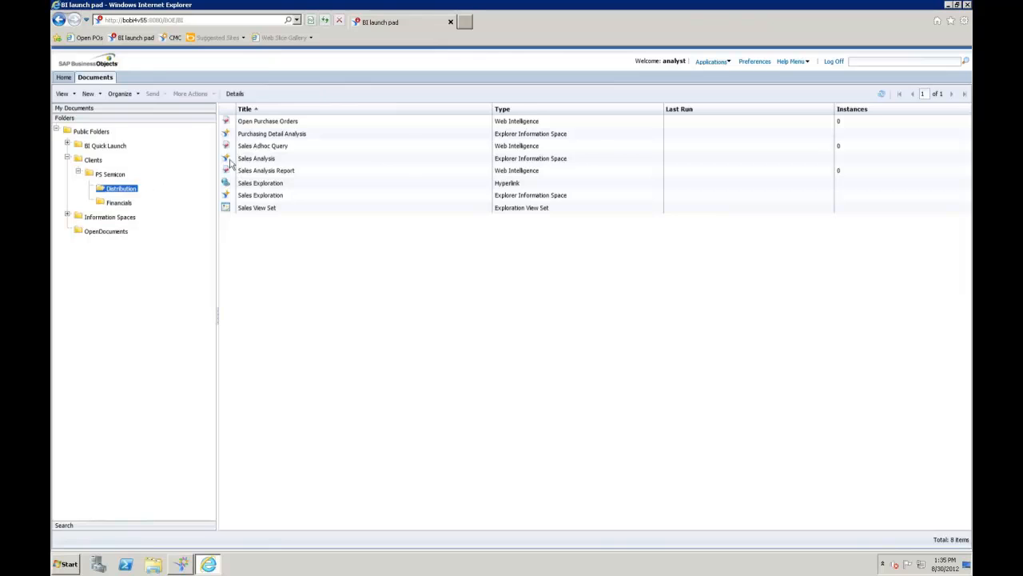
click(269, 122)
right_click(276, 124)
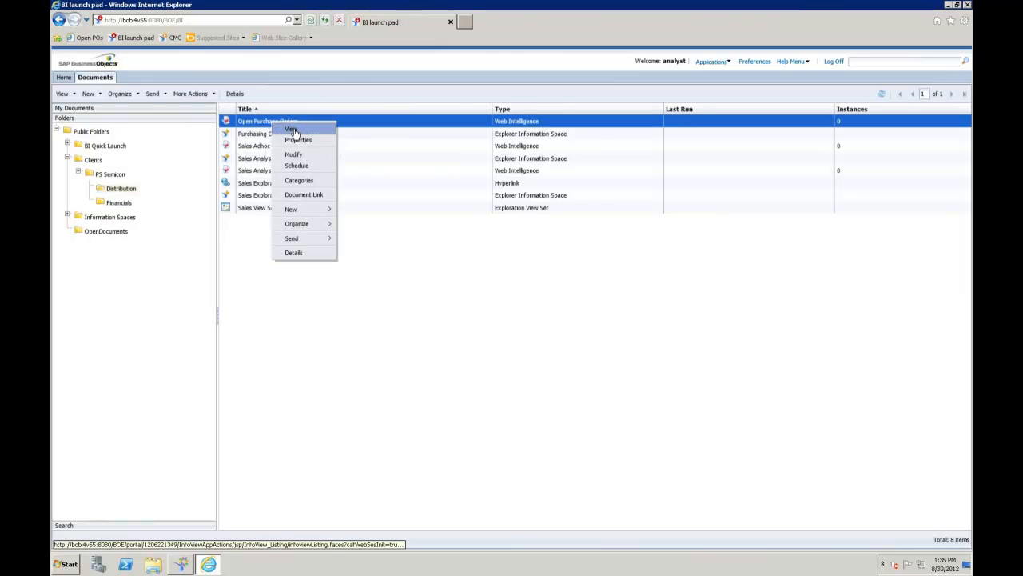
click(293, 129)
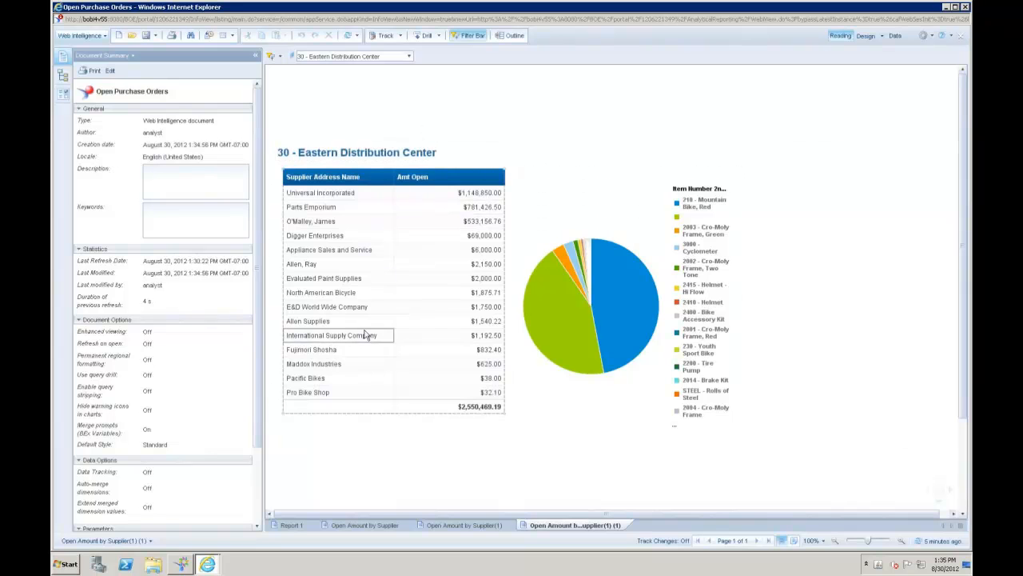
click(255, 55)
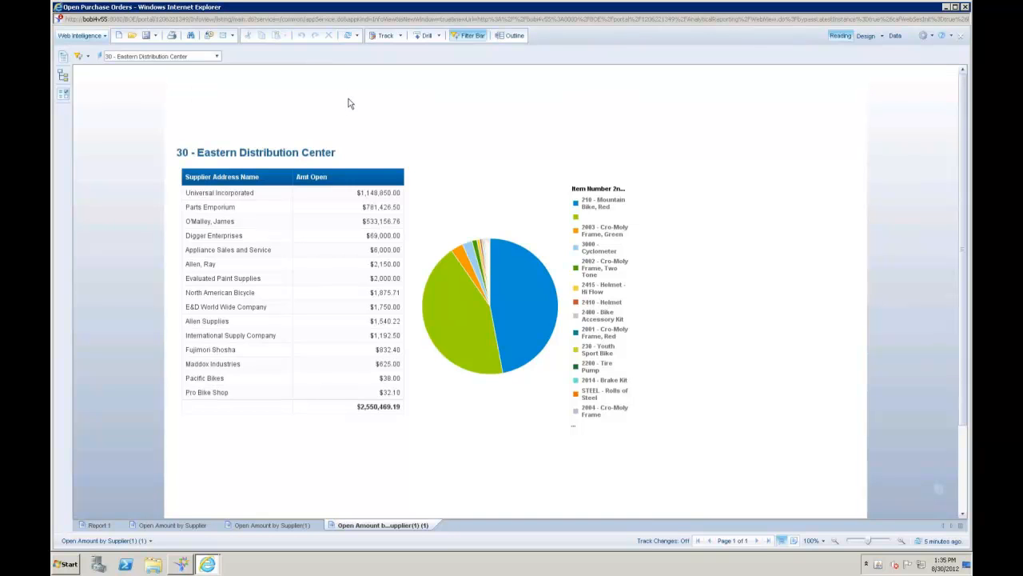
Look over the document's save and send options, and close the document.
click(156, 36)
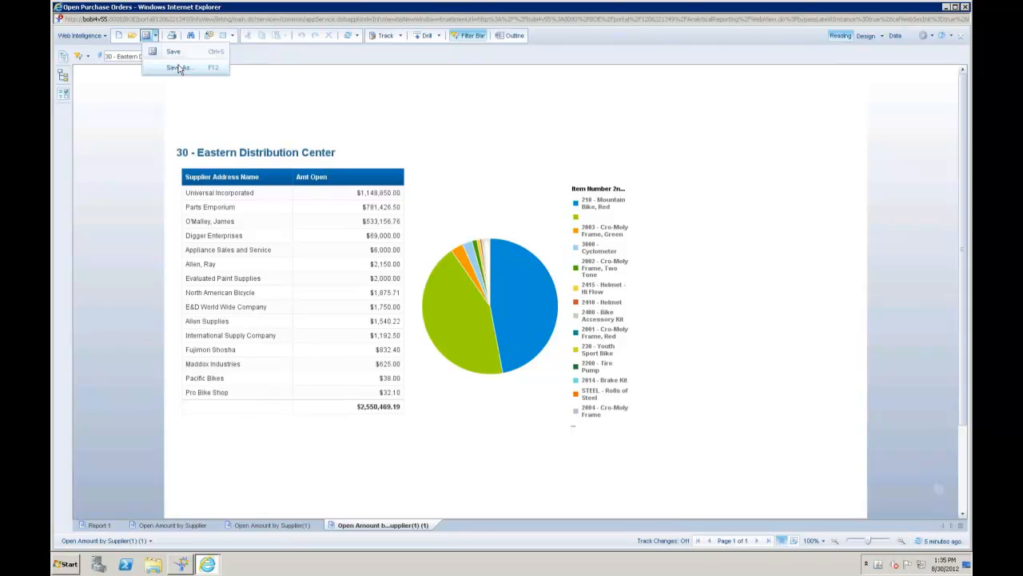
click(232, 36)
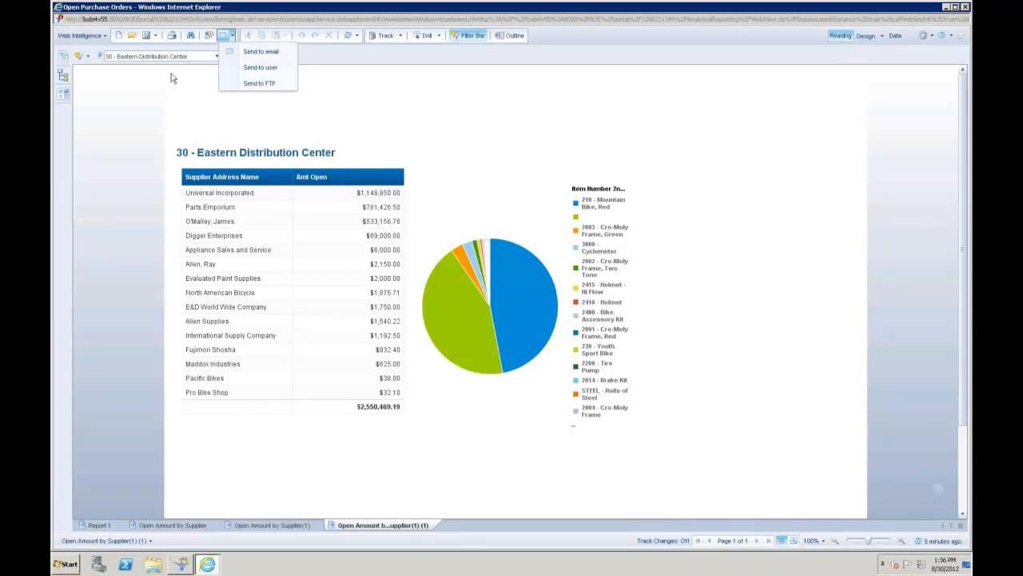
click(231, 129)
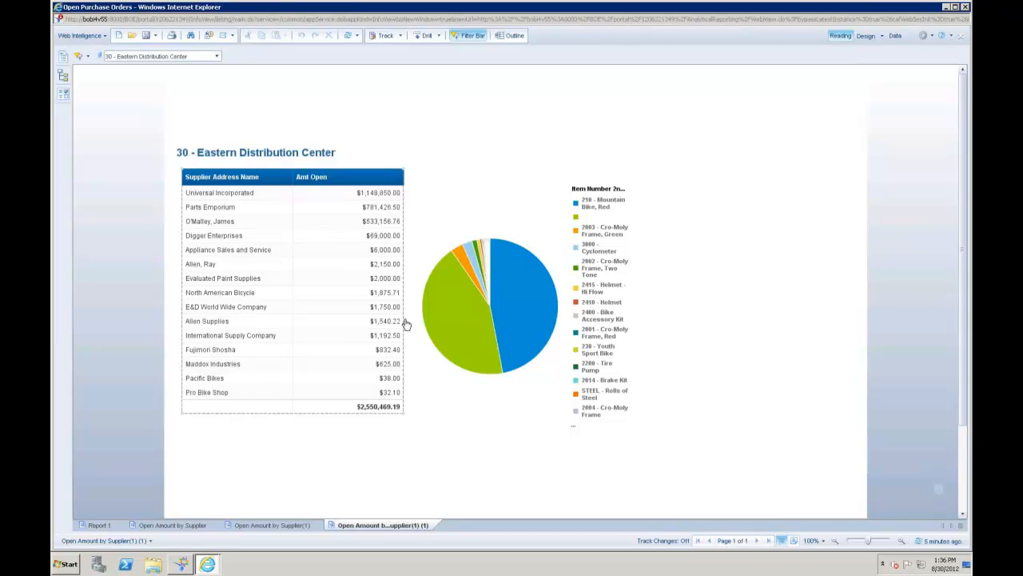
click(965, 7)
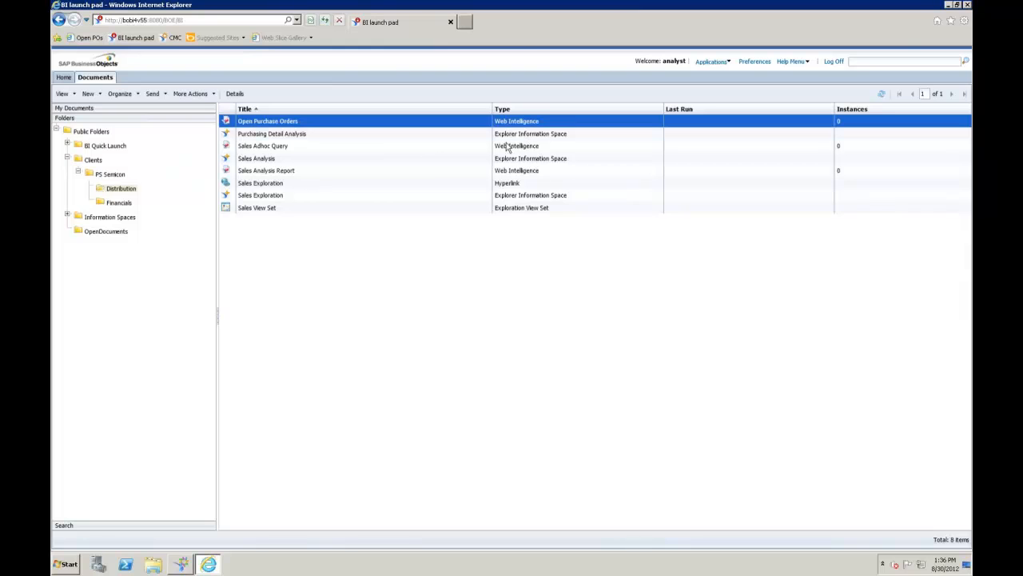
Open the recurrence settings for scheduling the Open Purchase Orders document.
right_click(258, 122)
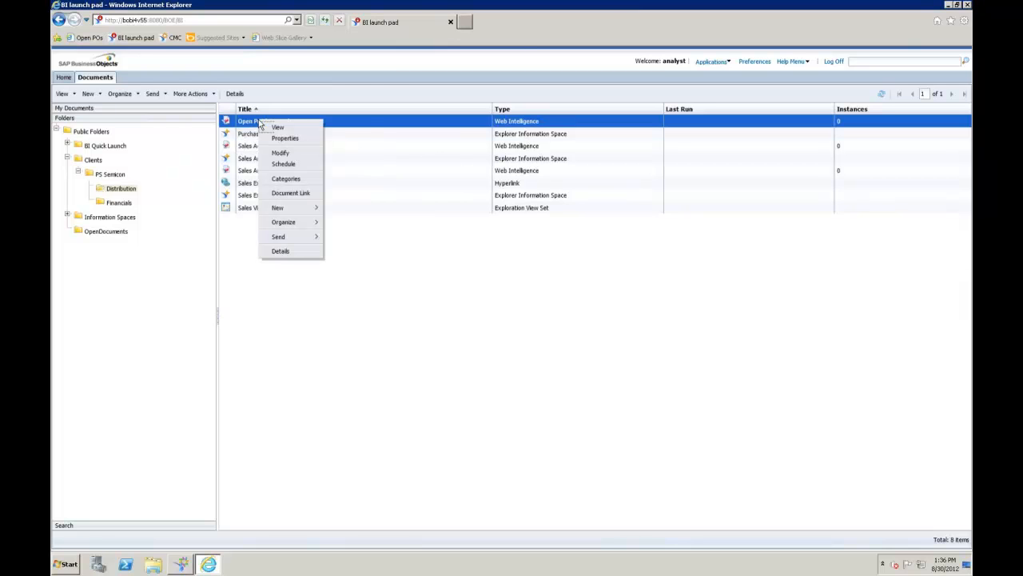
click(284, 164)
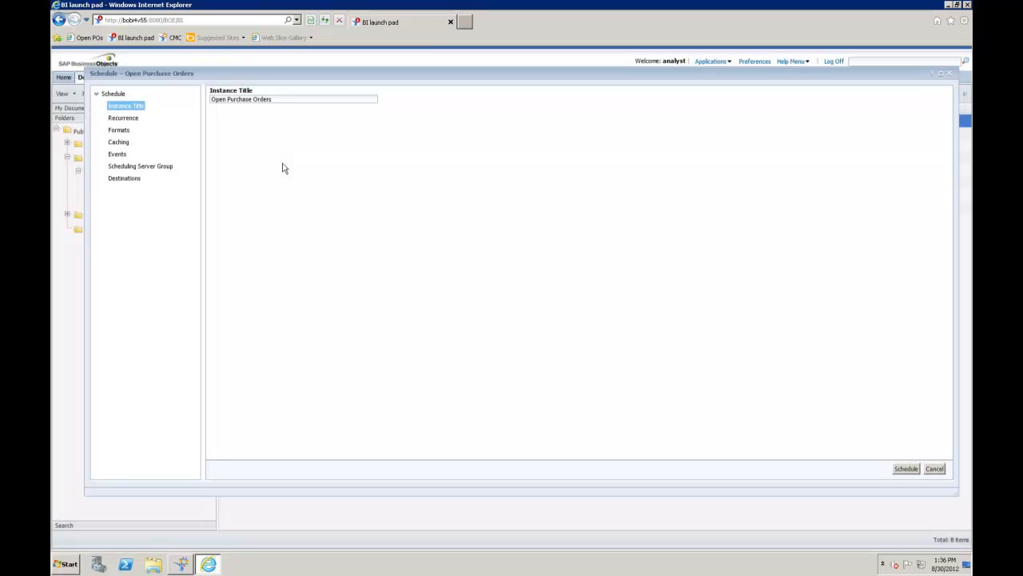
click(123, 119)
Try the Once, Daily and Weekly recurrences, and set the object back to run Now.
click(336, 104)
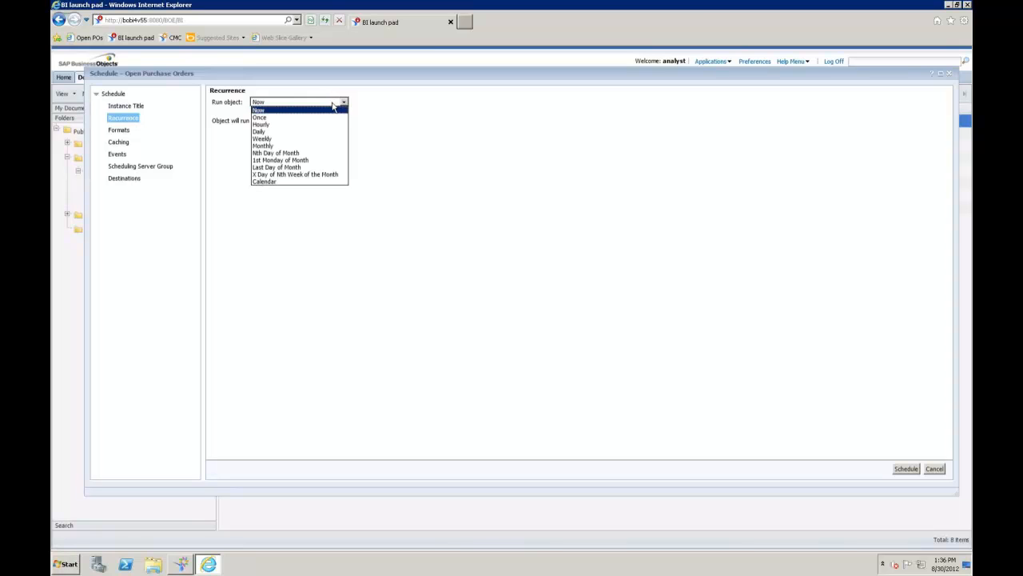
click(282, 118)
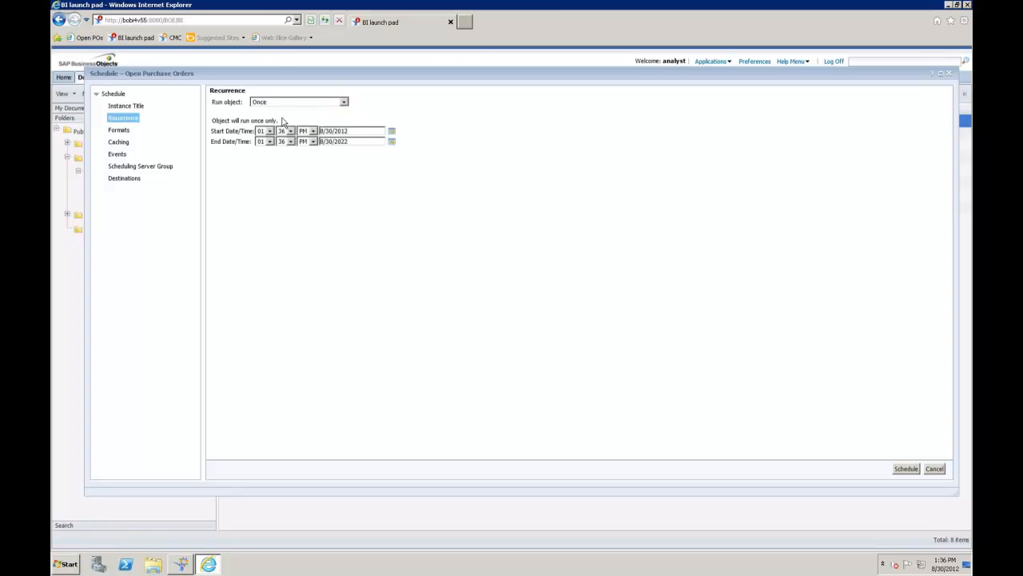
click(345, 102)
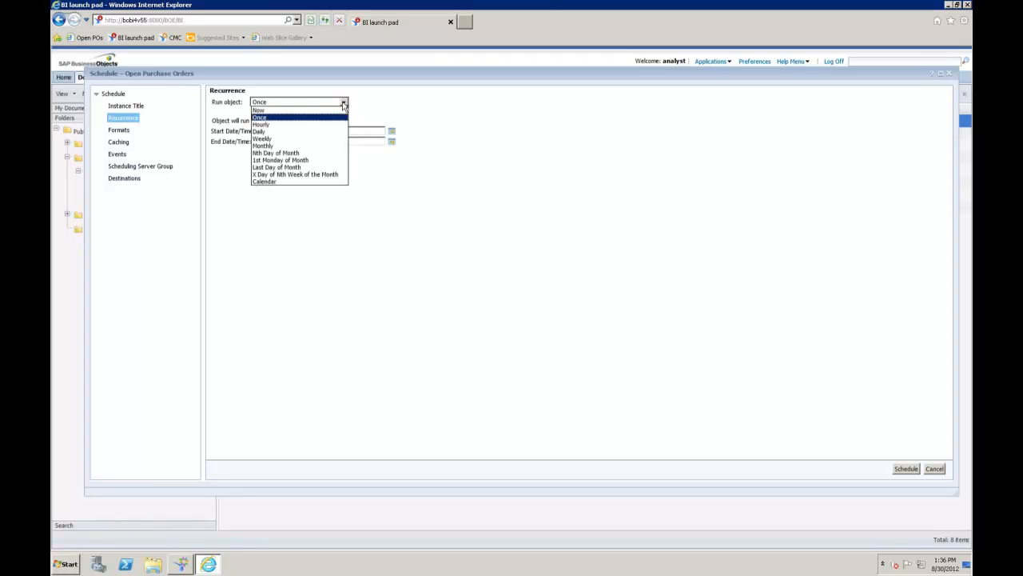
click(277, 133)
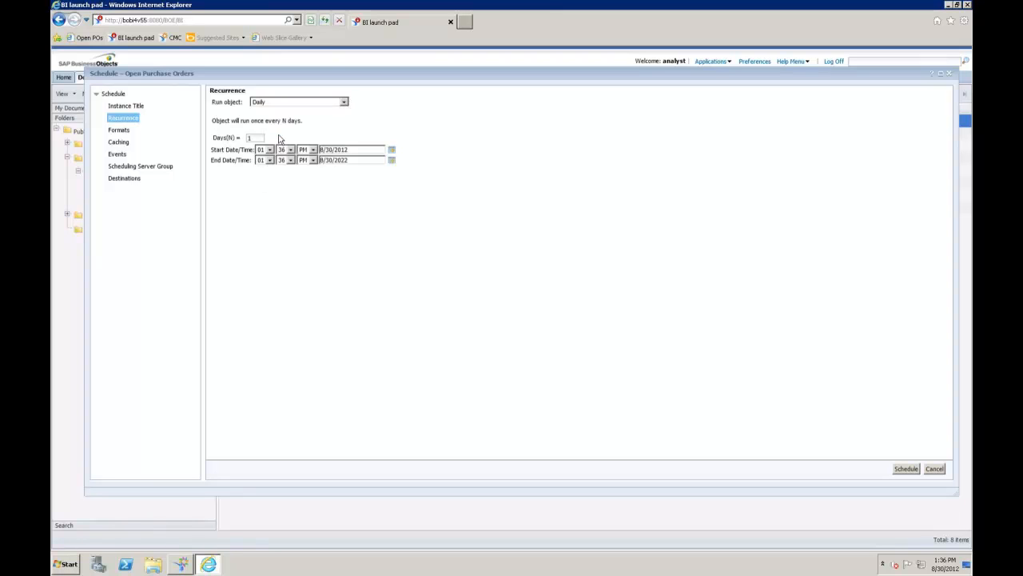
click(345, 102)
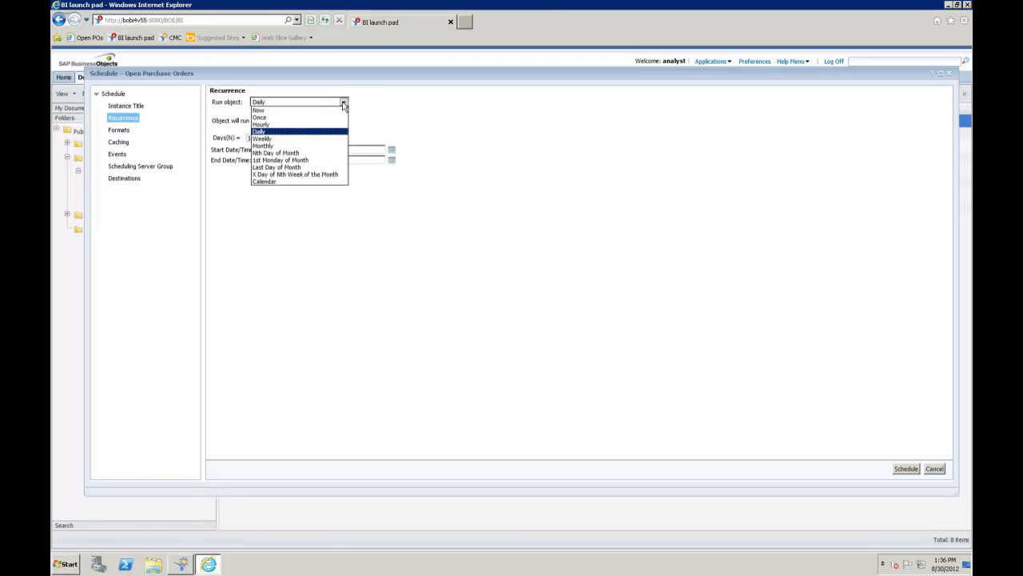
click(281, 139)
click(224, 132)
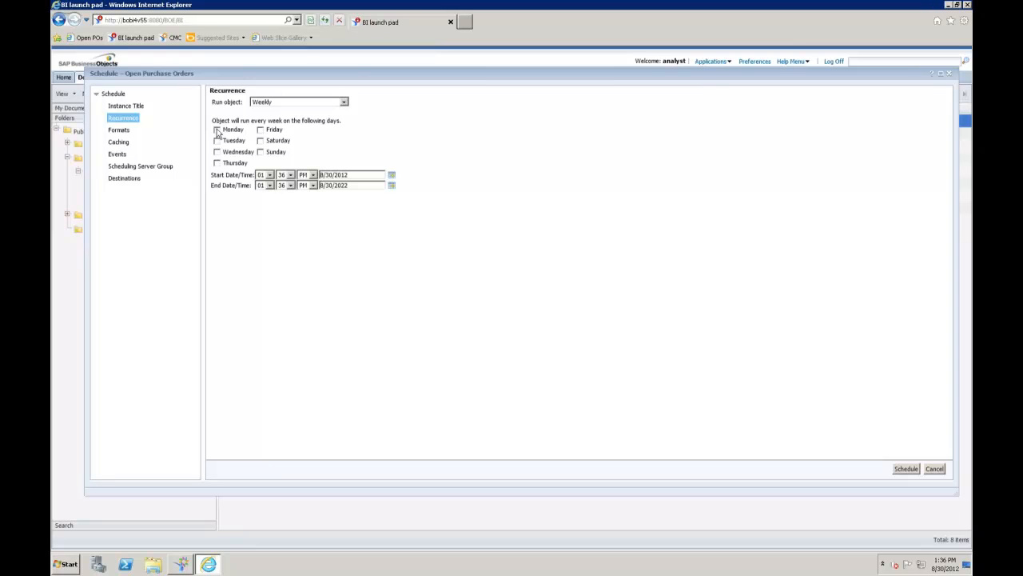
click(217, 131)
click(343, 101)
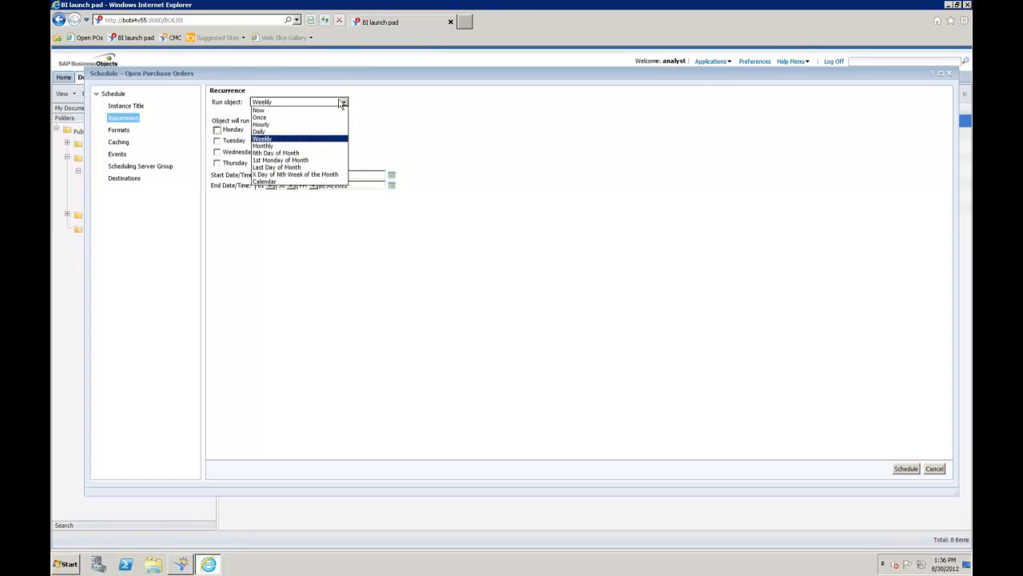
click(267, 112)
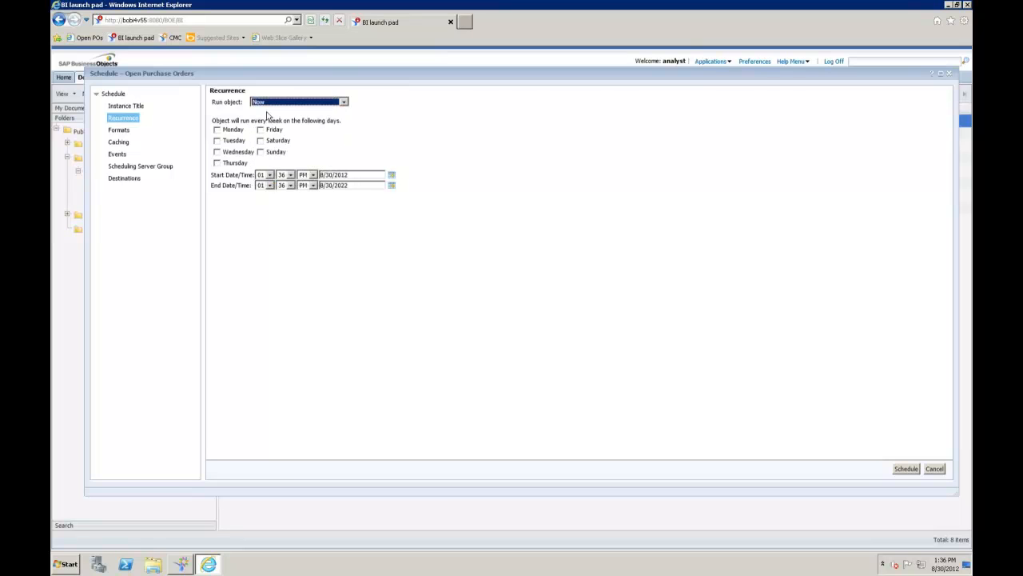
Try Microsoft Excel and Adobe Acrobat as the schedule's output format, and return it to Web Intelligence.
click(118, 130)
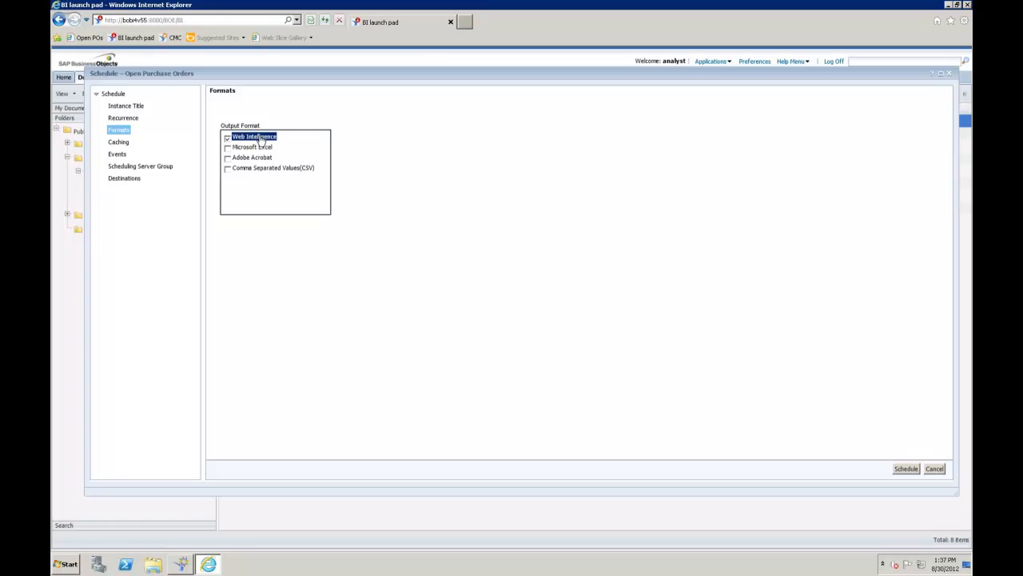
click(228, 148)
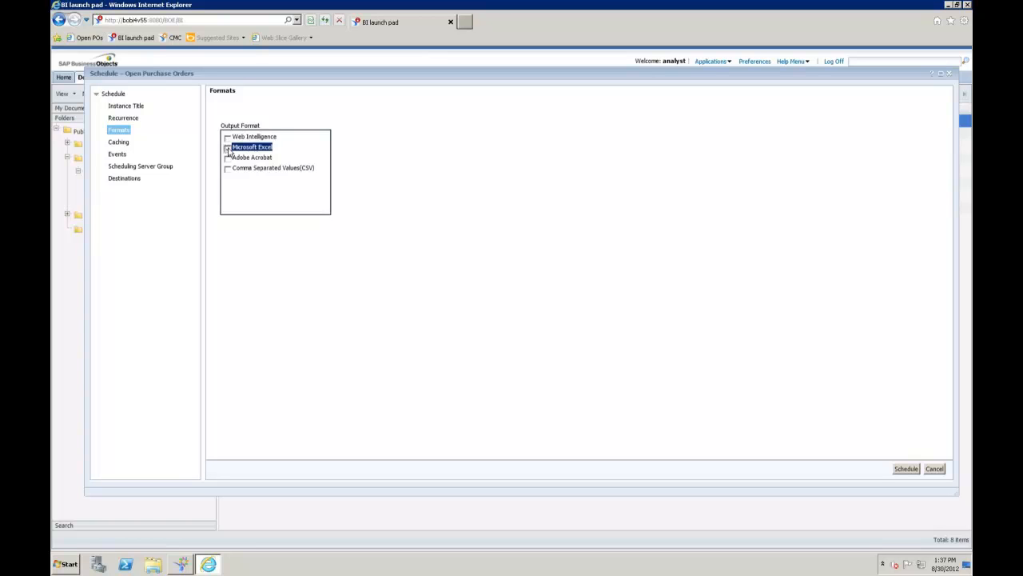
click(228, 159)
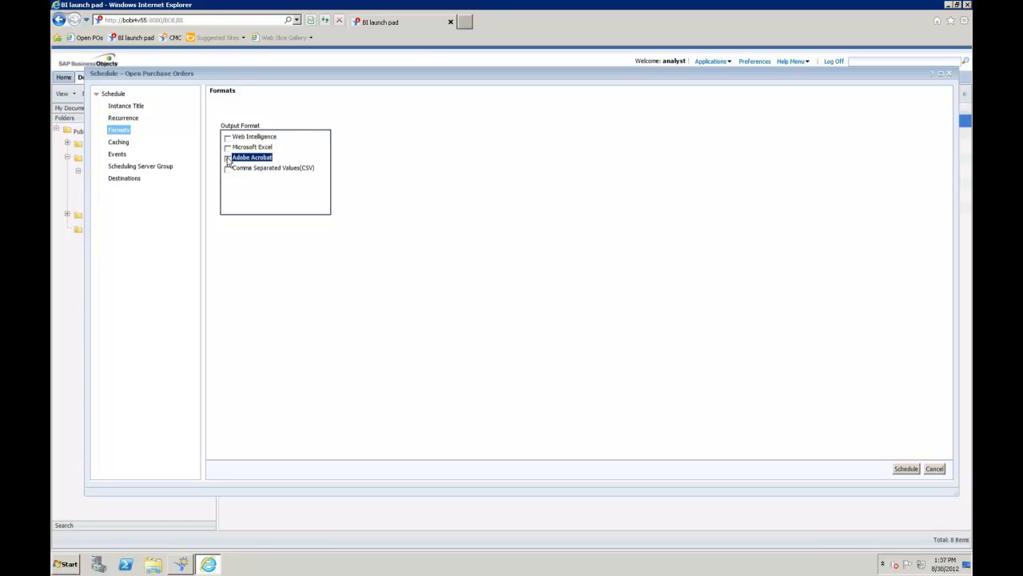
click(228, 138)
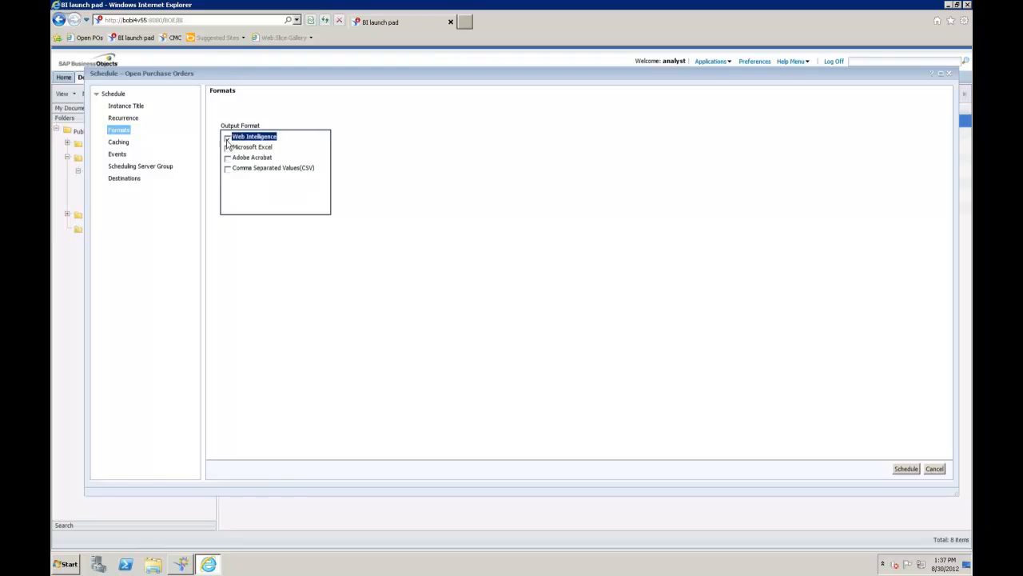
Try an Email destination with the Viewer placeholder in the message, clear the message, and restore Default Enterprise Location.
click(128, 179)
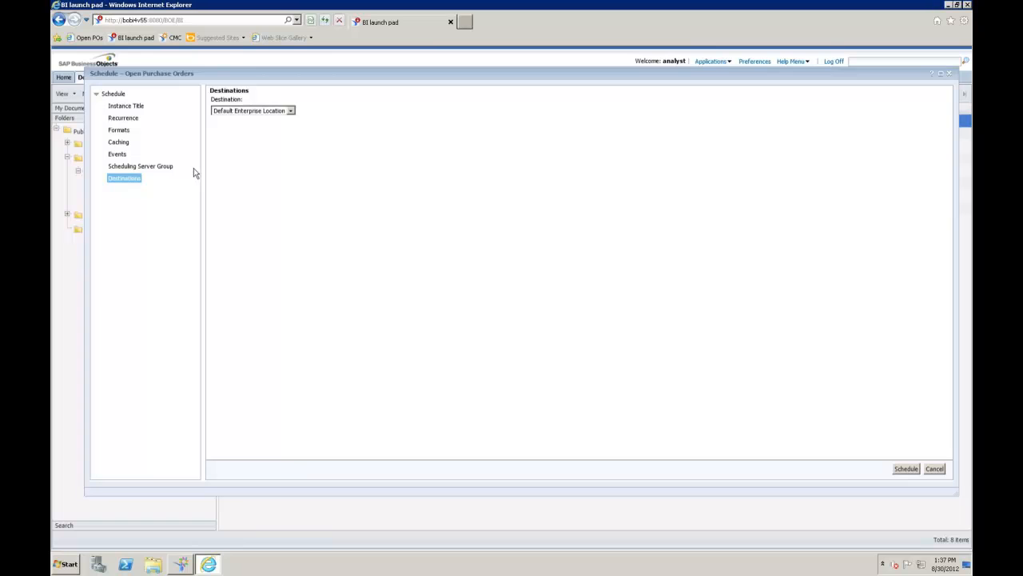
click(291, 110)
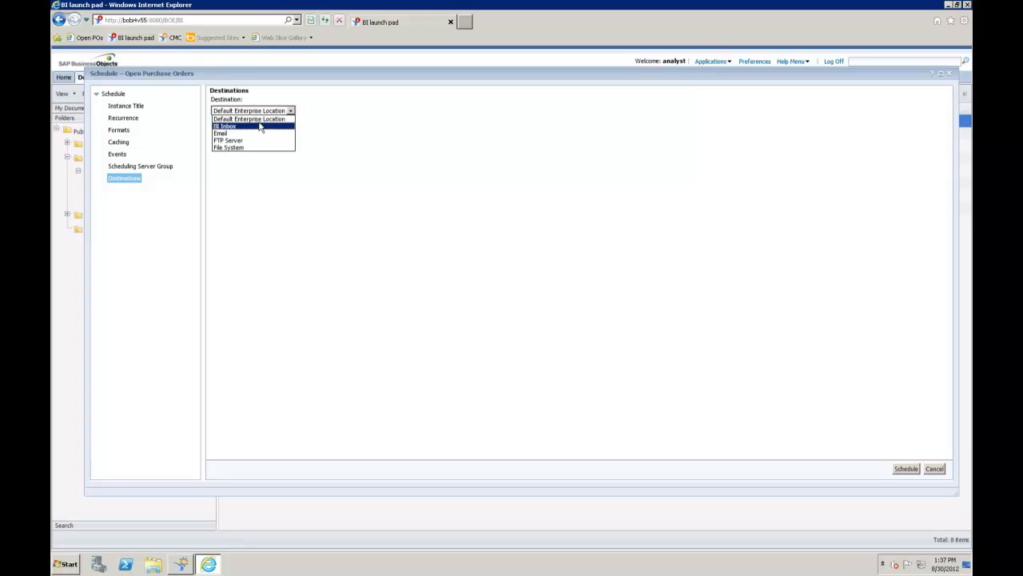
click(243, 134)
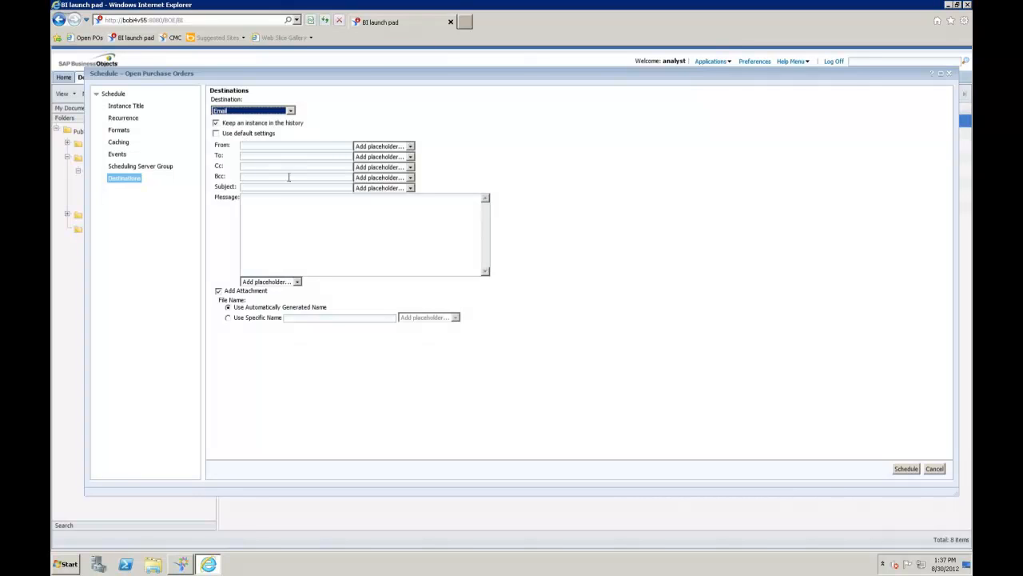
click(400, 215)
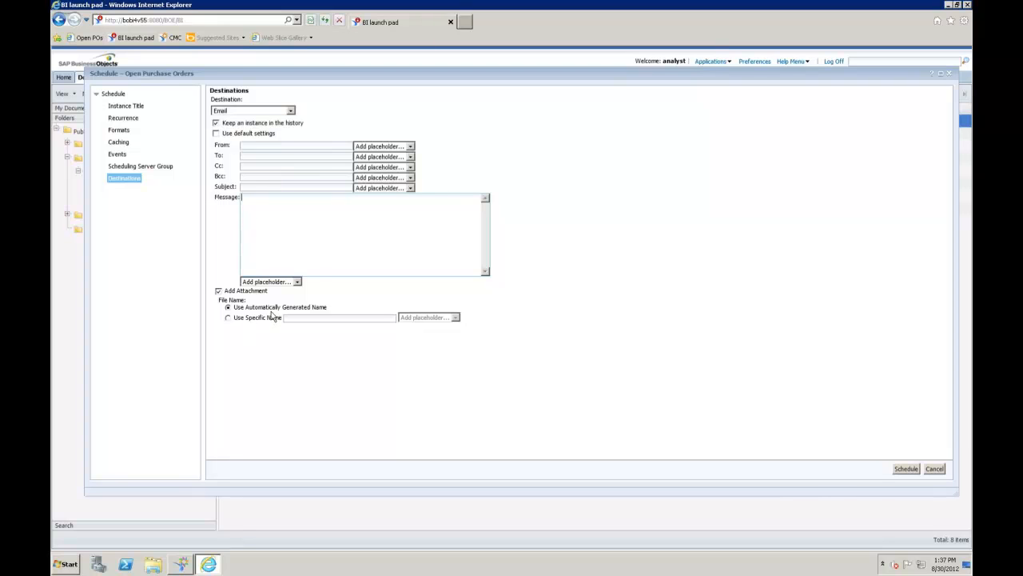
click(297, 281)
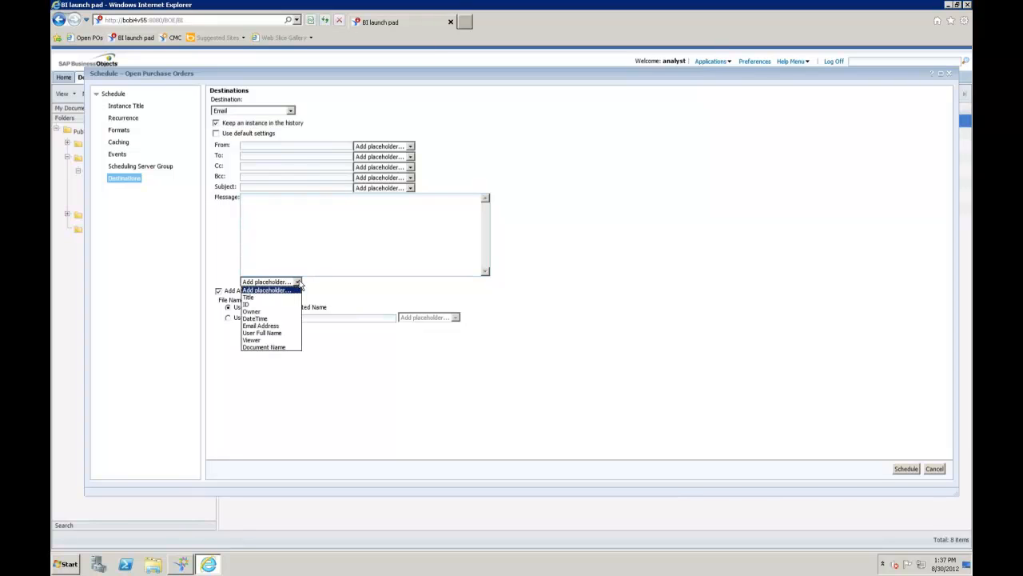
click(262, 340)
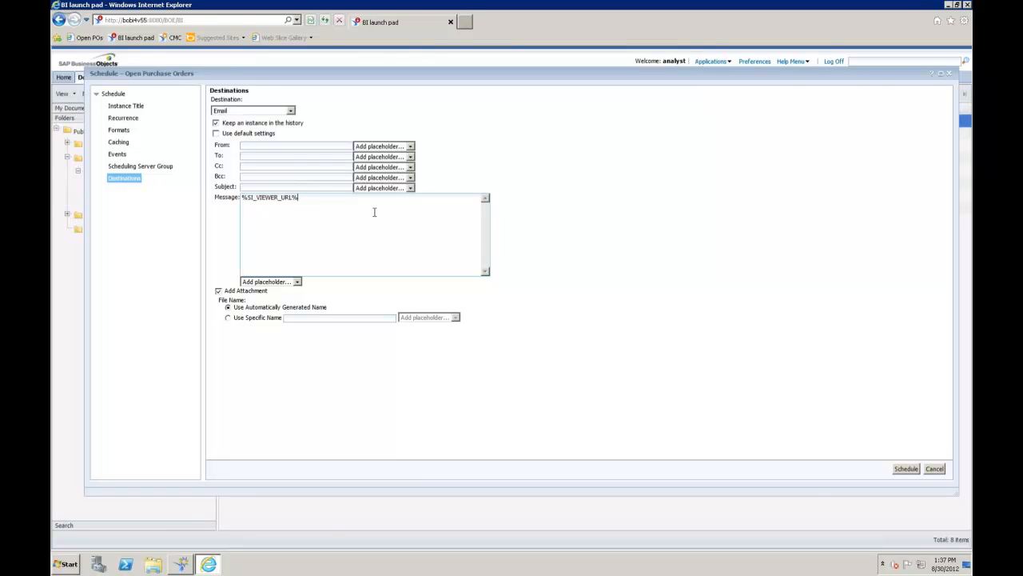
key(ctrl+a)
key(Delete)
click(290, 111)
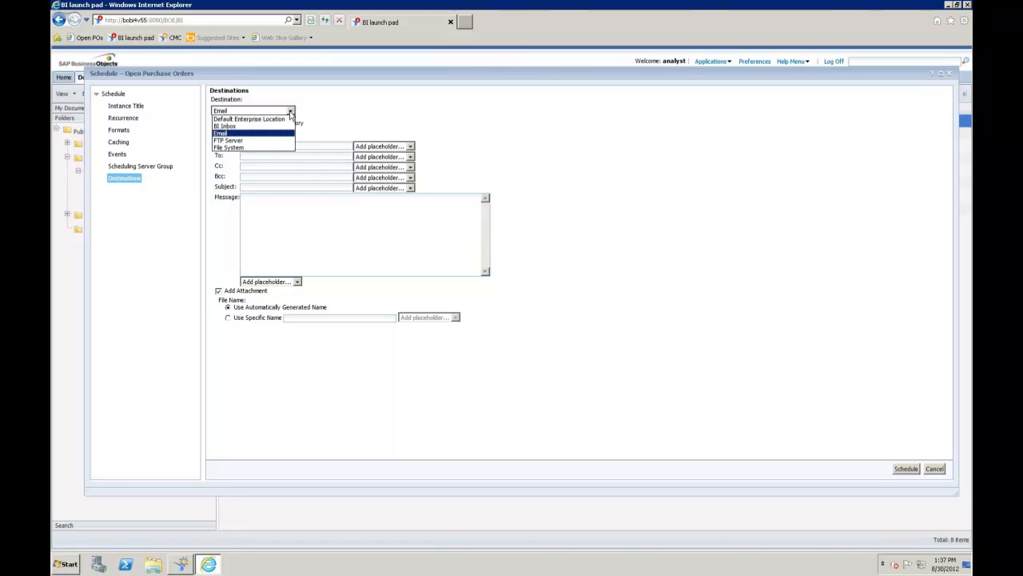
click(243, 119)
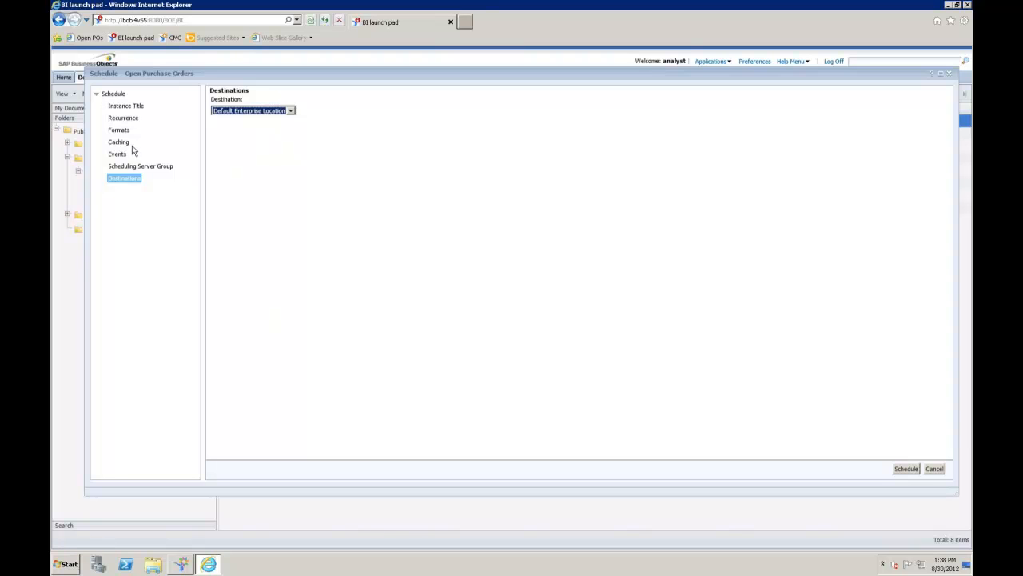
Submit the schedule, refresh the document's history until the run finishes, and open the finished instance.
click(906, 469)
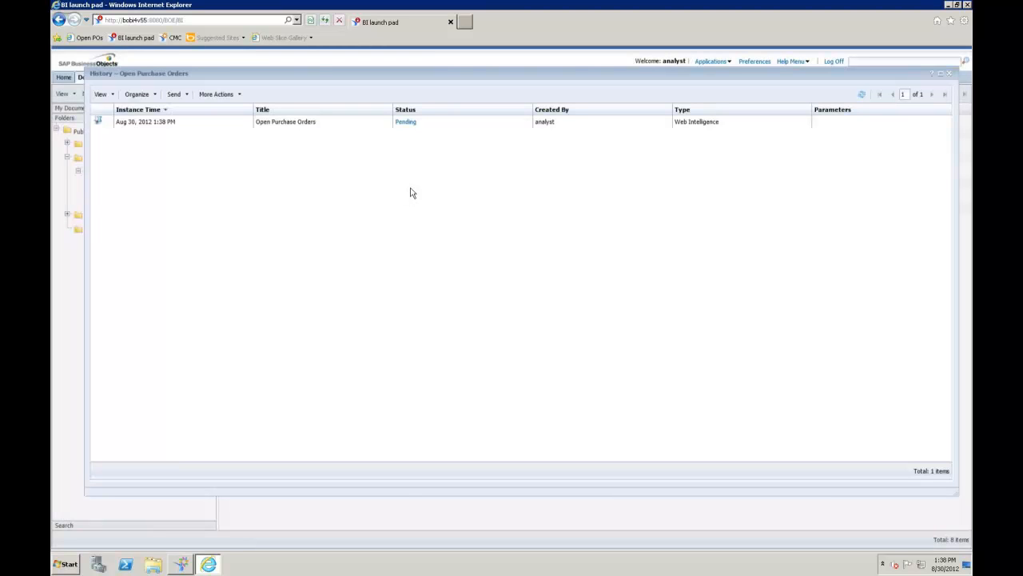
click(862, 94)
click(862, 96)
click(862, 96)
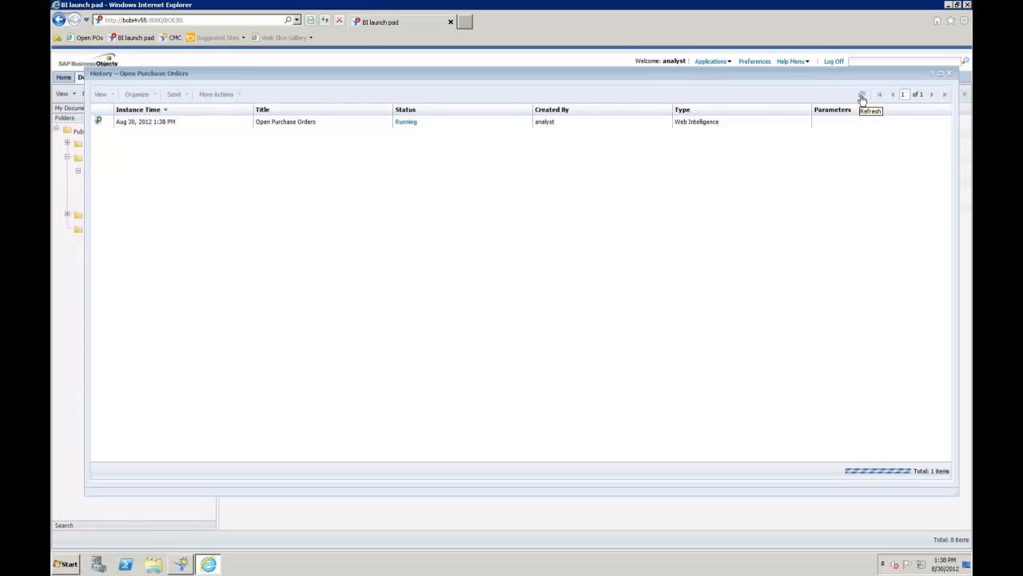
click(861, 96)
click(861, 96)
click(862, 96)
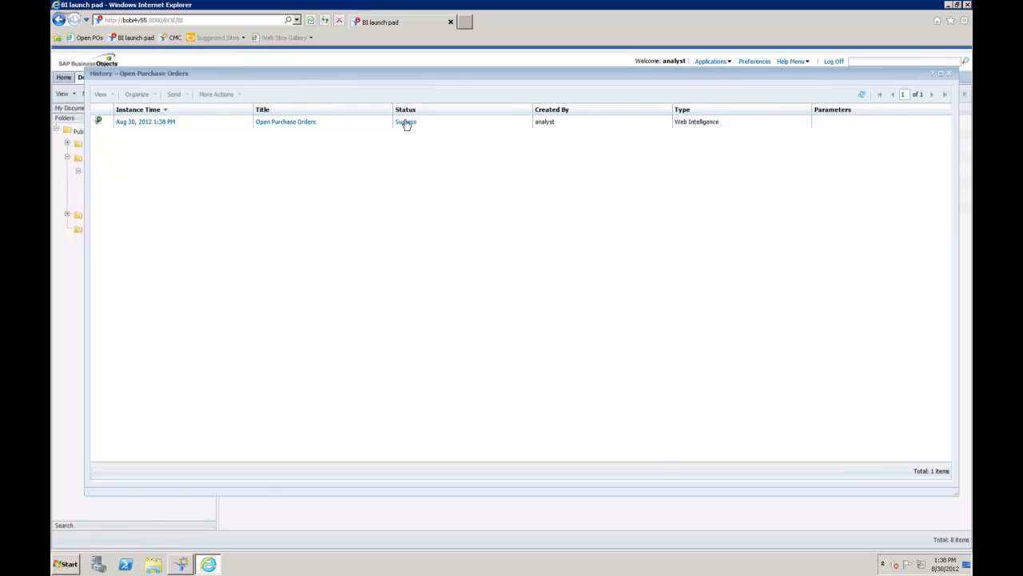
click(142, 124)
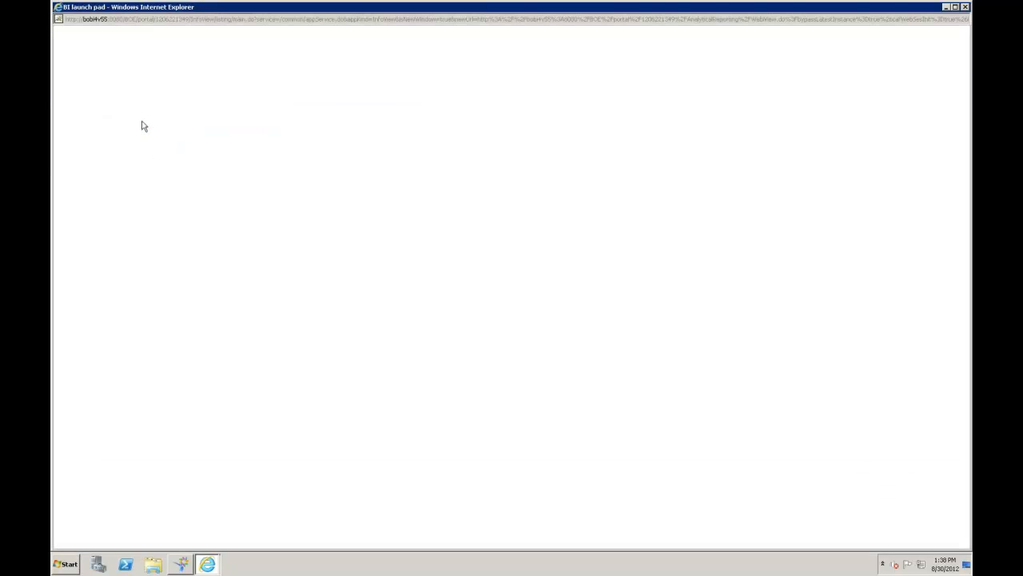